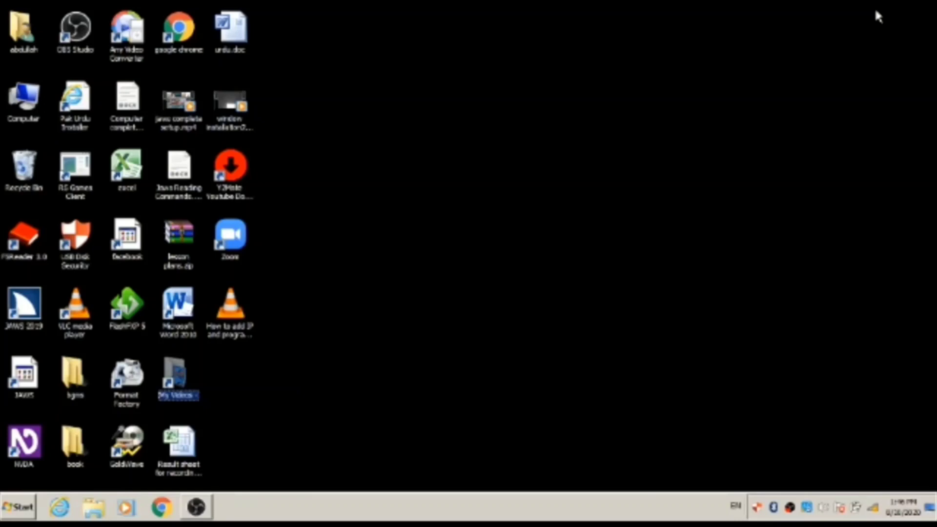
- Open the workbook Result sheet for recording.xlsx from the desktop
key("Left")
key("Right")
key("Left")
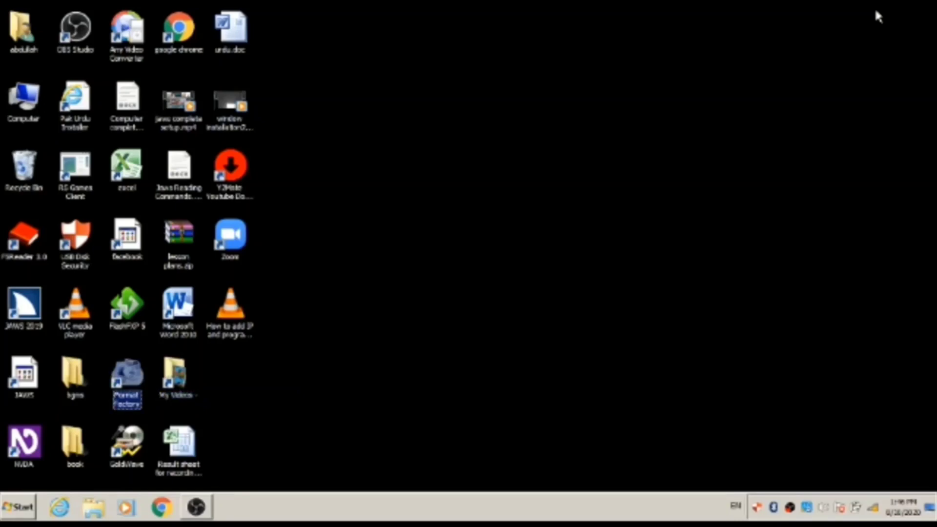
key("Right")
key("Down")
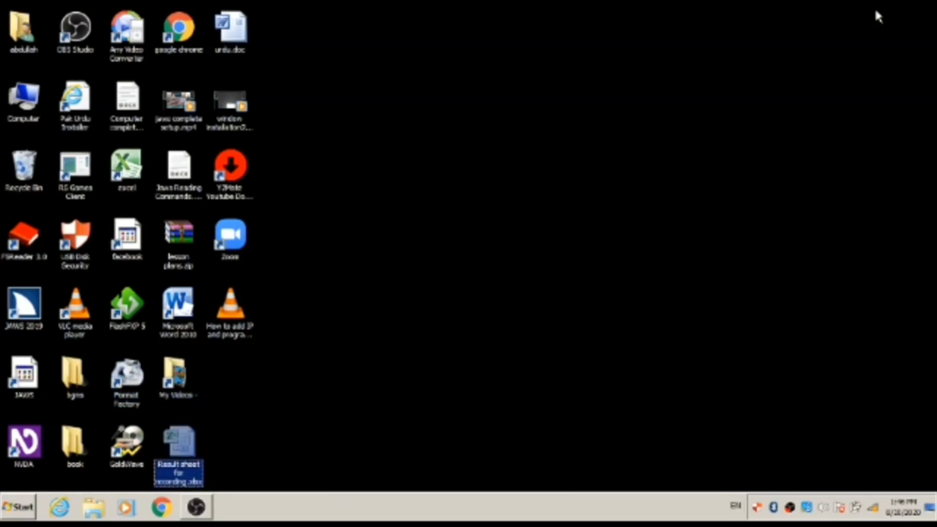
key("Return")
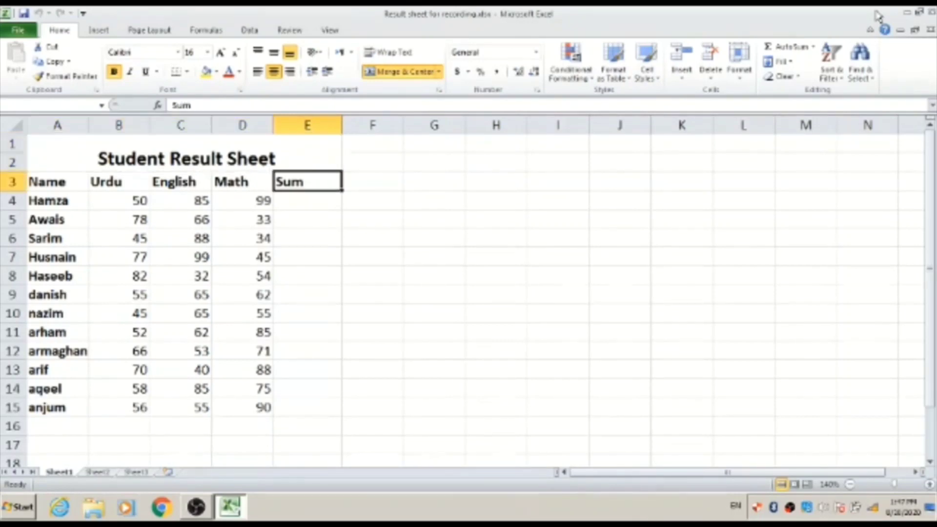
- Read through the student names in column A, starting from the Name header in A3 down to row 15
key("Left")
key("Left")
key("Left")
key("Left")
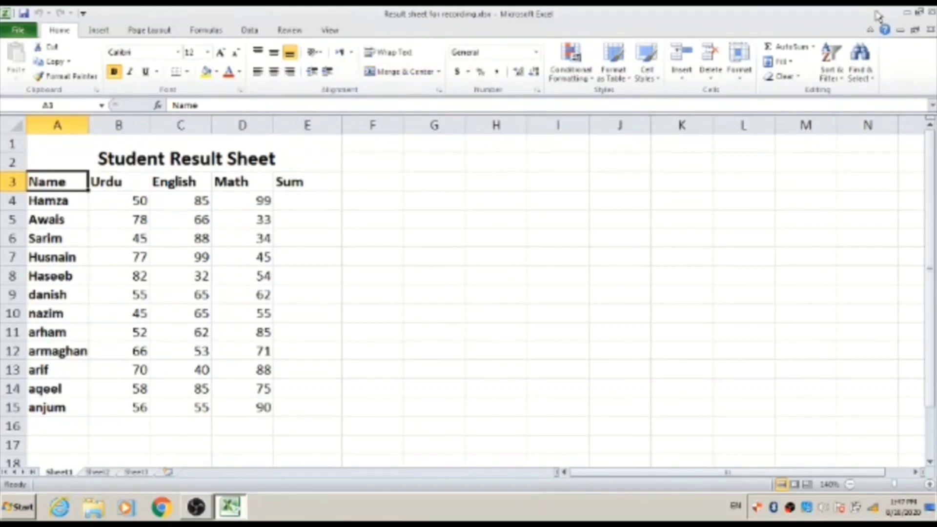
key("Down")
key("Down")
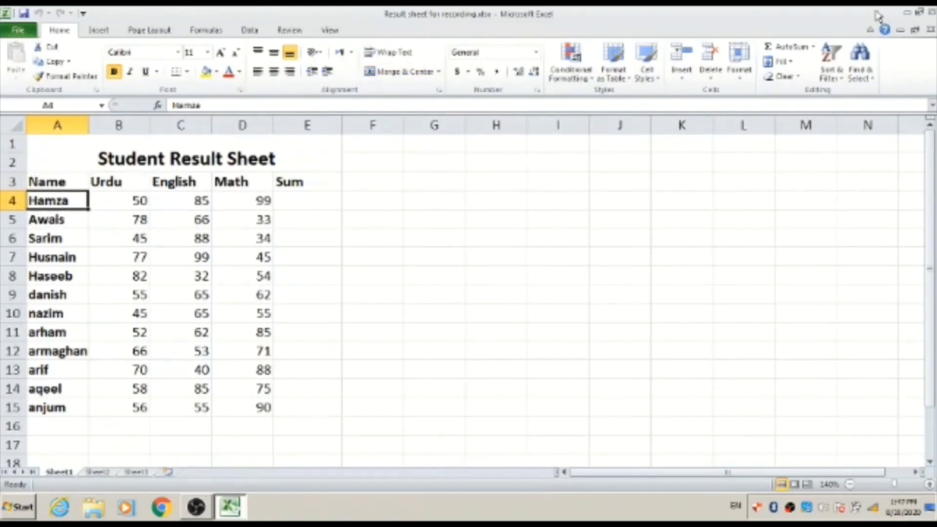
key("Down")
key("Down")
key("Down")
key("Down")
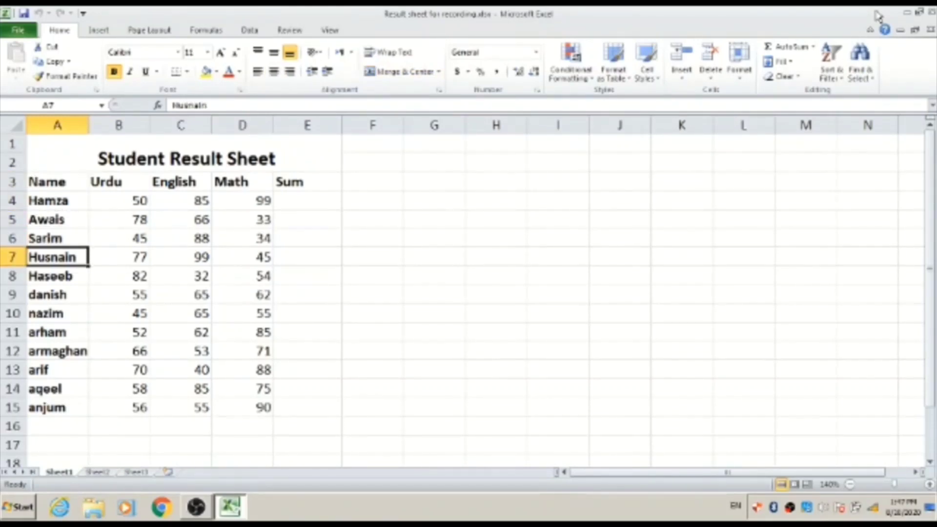
key("Down")
key("Down")
key("Down")
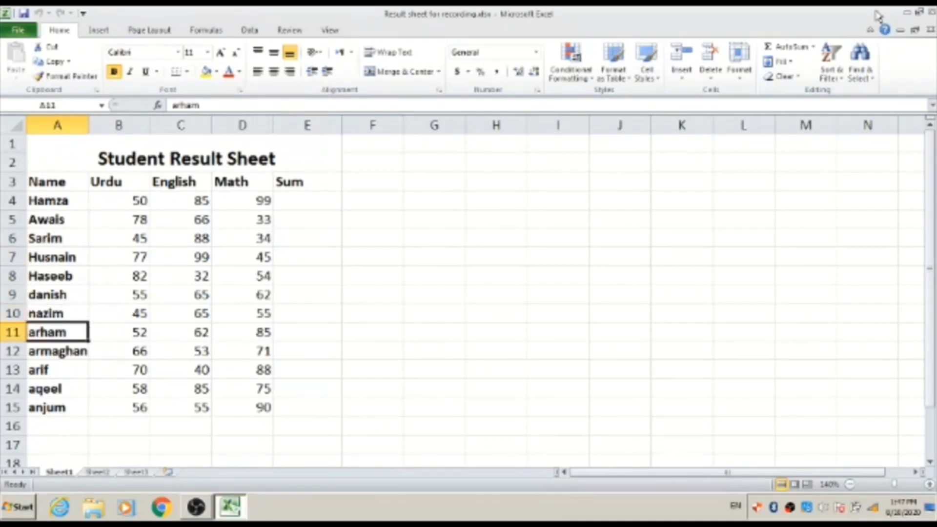
key("Down")
key("Down")
key("Down")
key("Down")
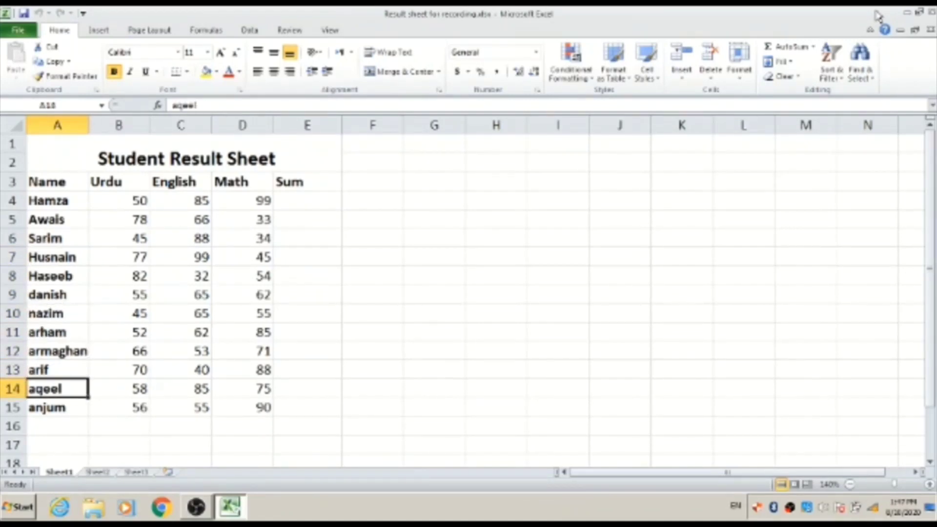
- Go back up through the student names to the merged Student Result Sheet title in A1 and read it
key("Up")
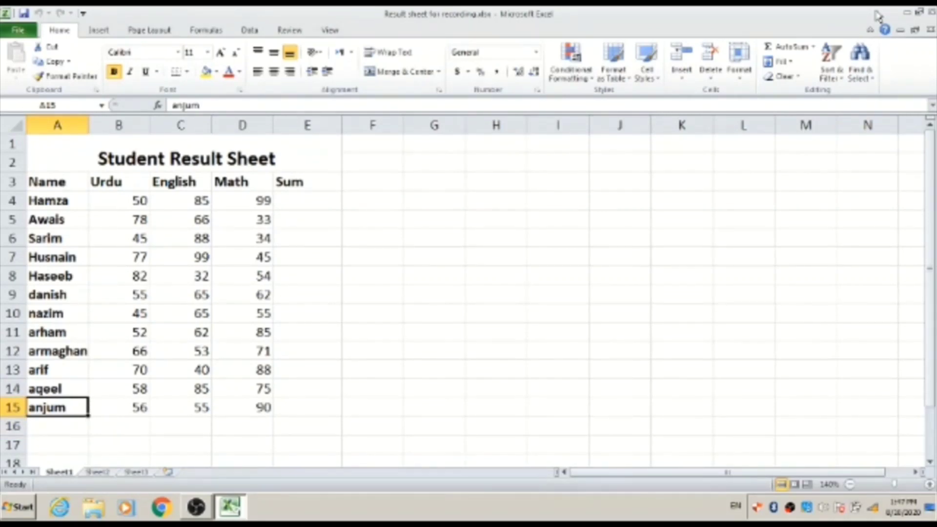
key("Up")
key("Up")
key("Up")
key("Up")
key("Up")
key("Up")
key("Up")
key("Up")
key("Up")
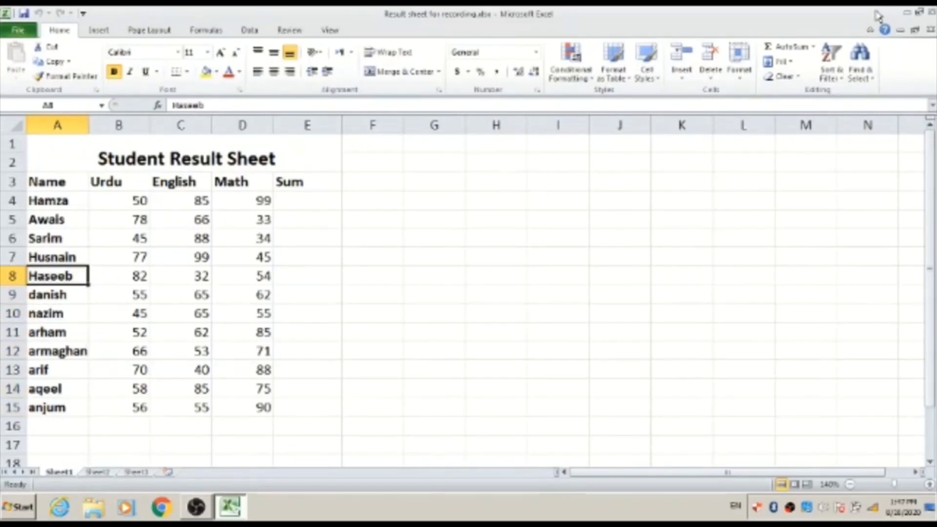
key("Up")
key("Up")
key("Up")
key("Up")
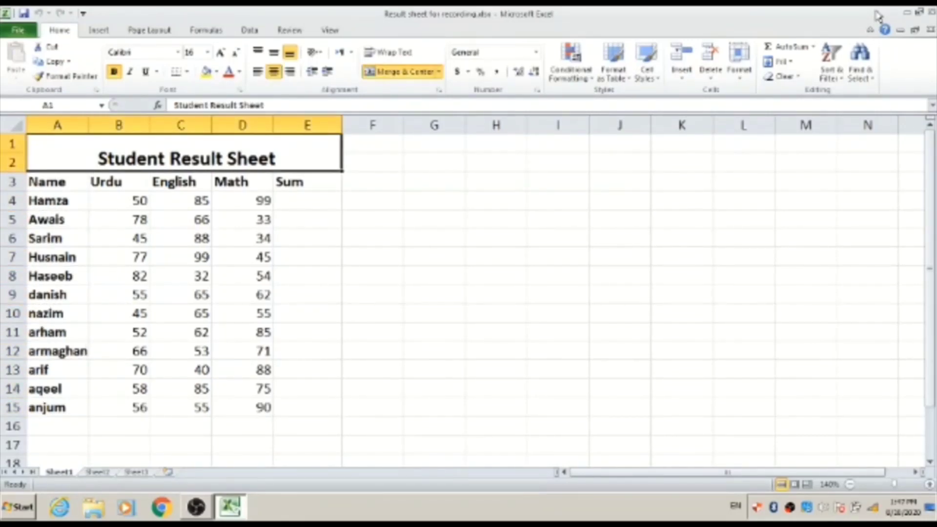
- Examine the column headers in row 3, from Name through the subjects to Sum and back
key("Down")
key("Left")
key("Left")
key("Left")
key("Left")
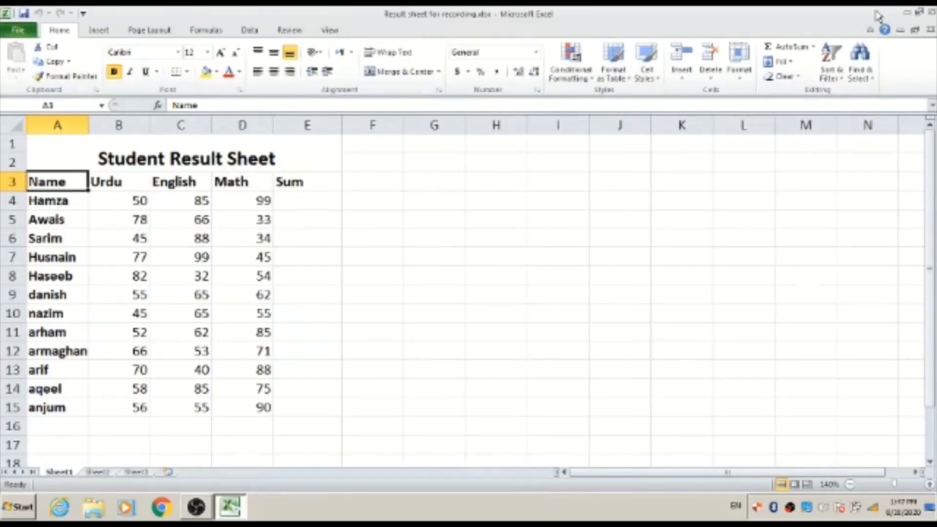
key("Right")
key("Right")
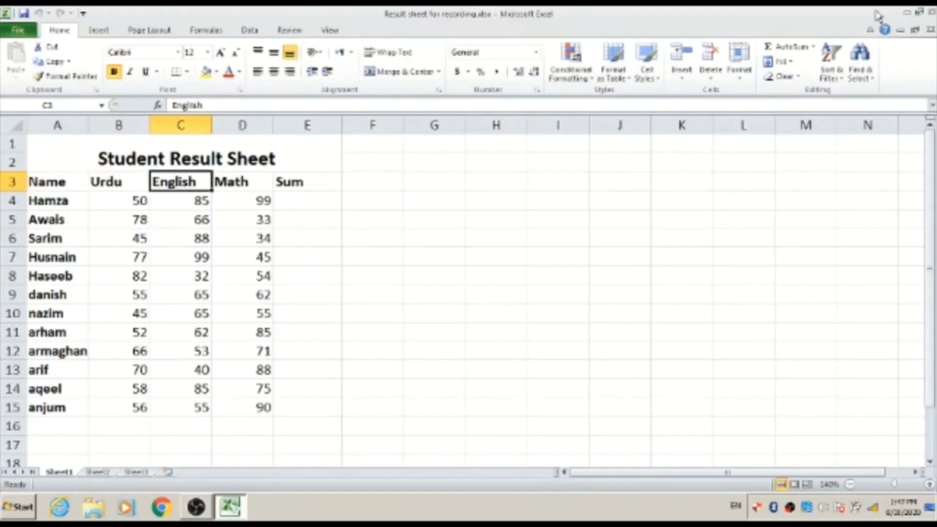
key("Right")
key("Right")
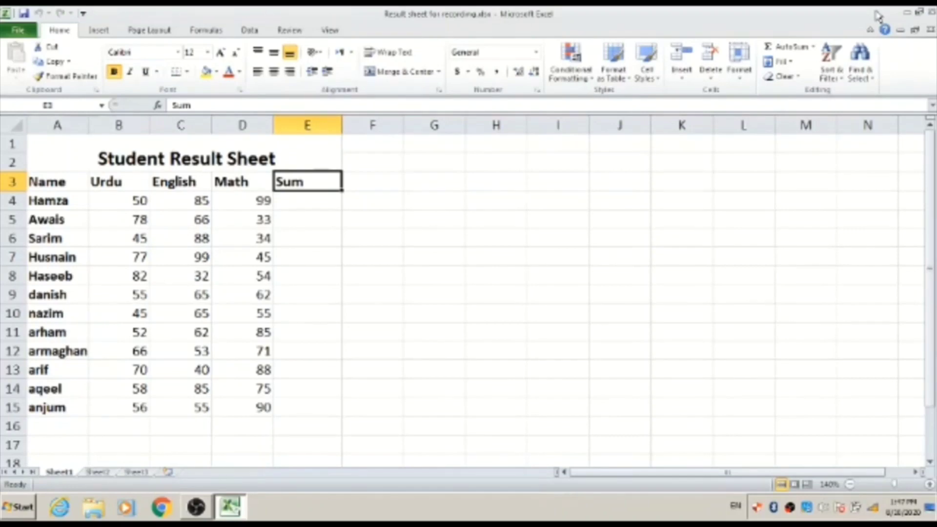
key("Left")
key("Left")
key("Left")
key("Left")
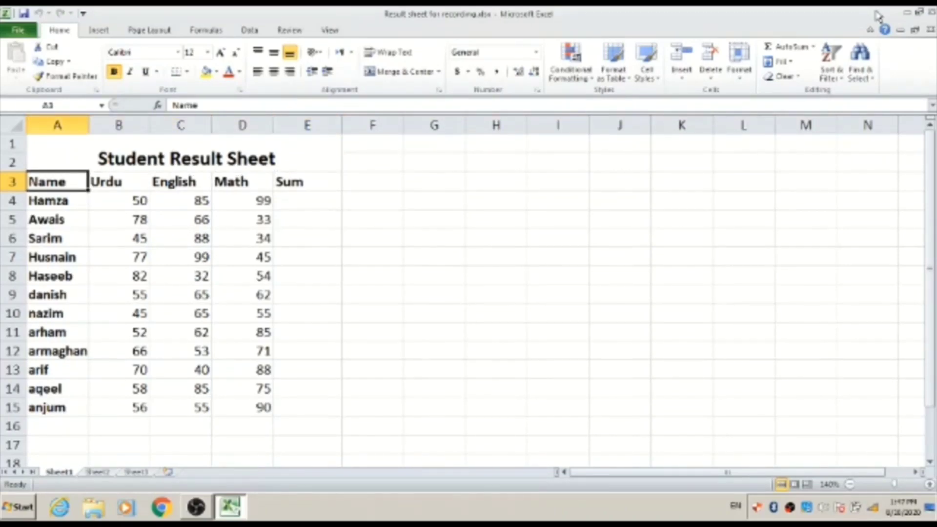
- Examine the first student's Urdu, English and Math marks and the Sum cell across row 4
key("Down")
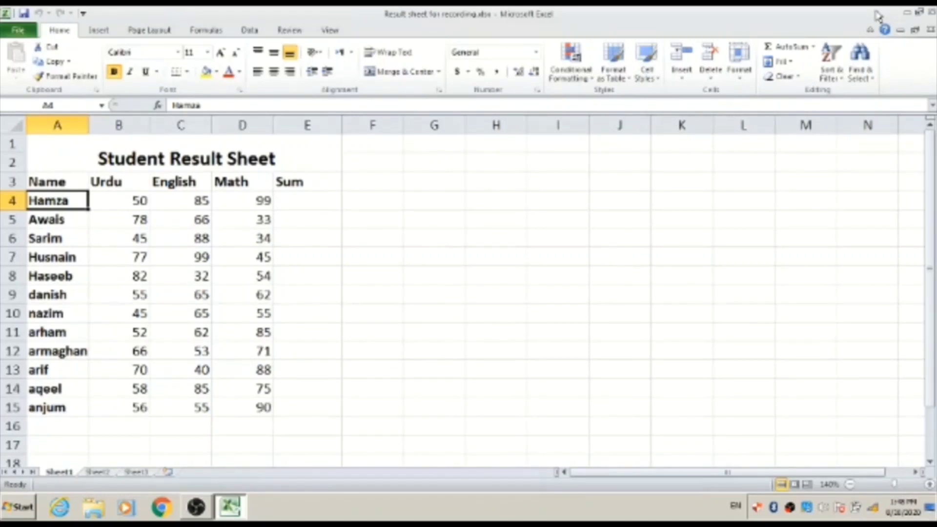
key("Right")
key("Left")
key("Right")
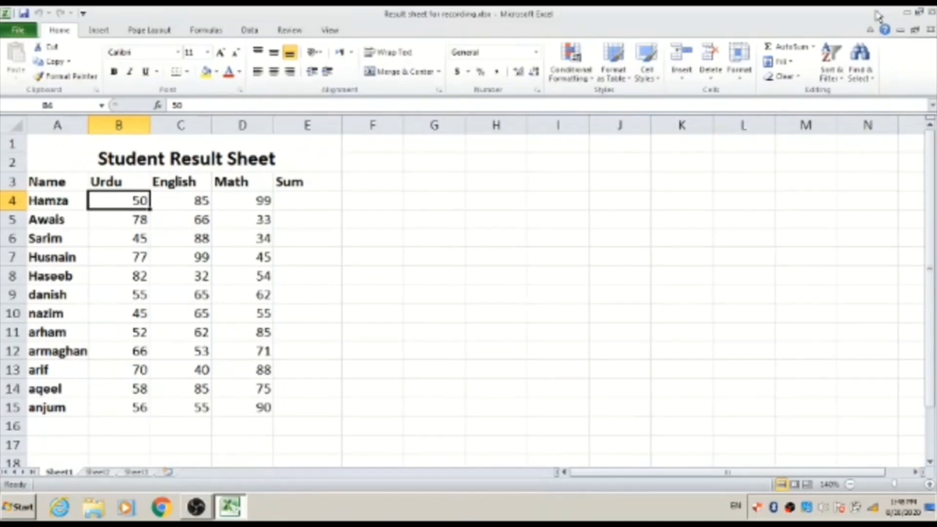
key("Right")
key("Right")
key("Right")
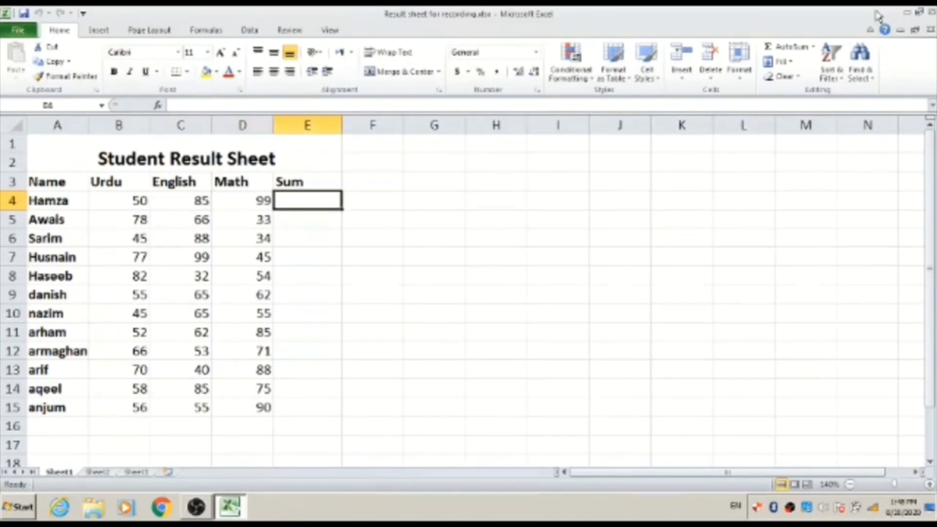
key("Left")
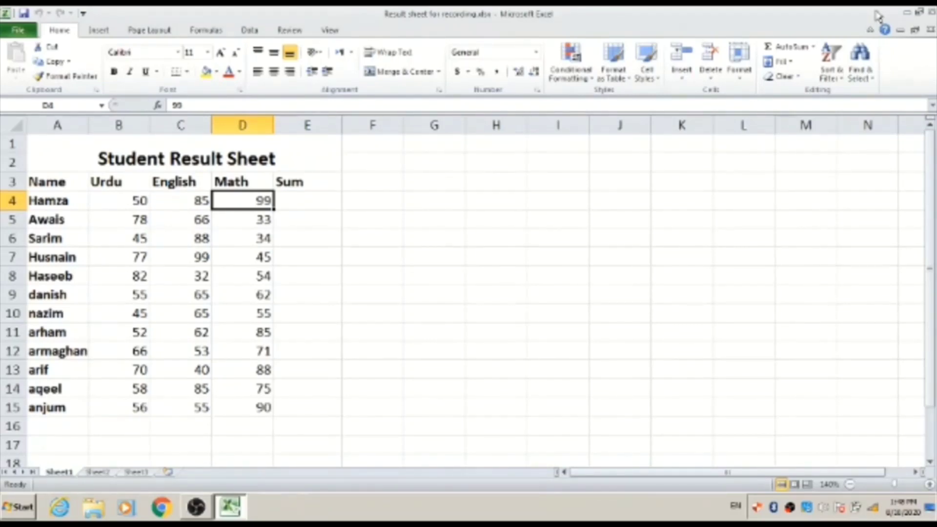
- Enter the formula =sum(b4:E5) in cell E4 under the Sum header for the first student
key("Right")
key("Up")
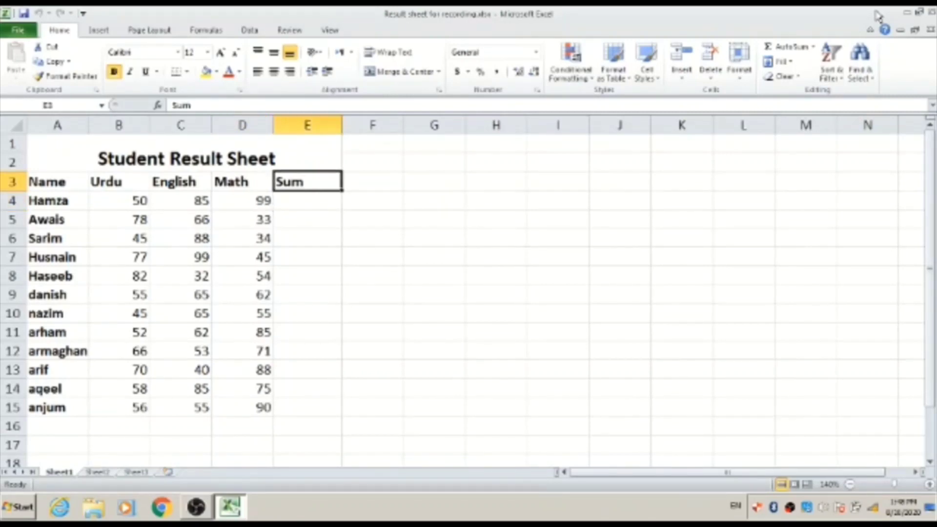
key("Down")
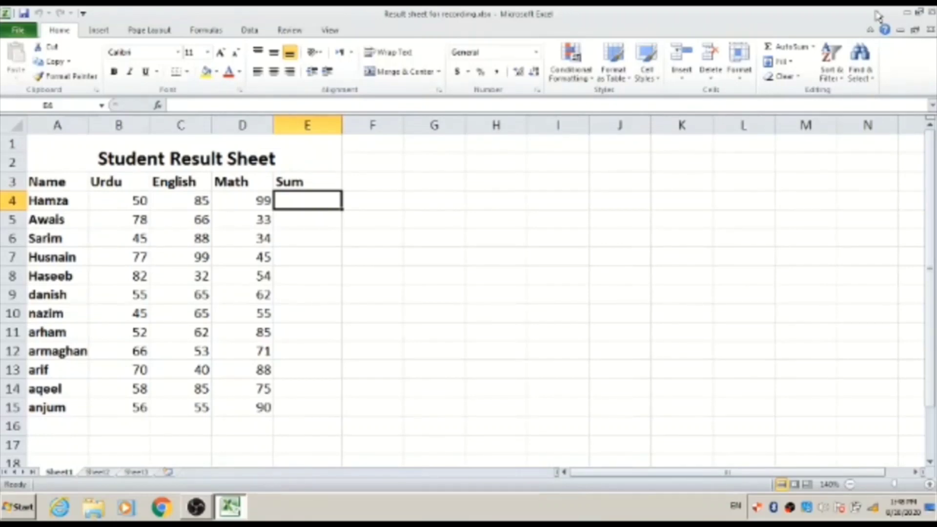
type("=")
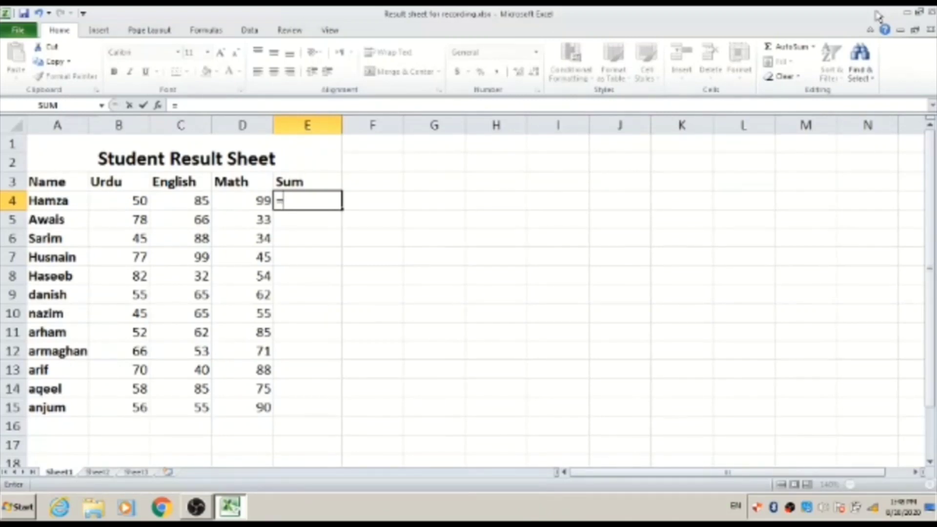
type("sum")
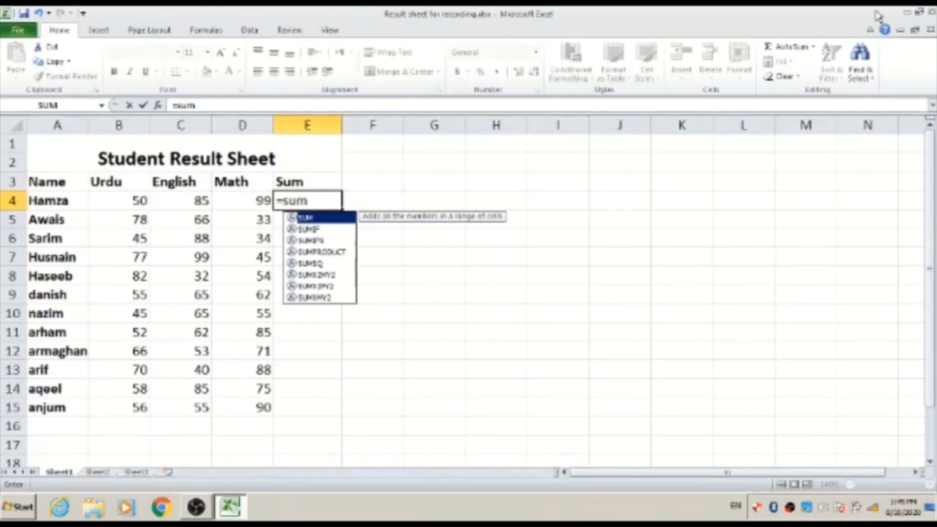
type("(")
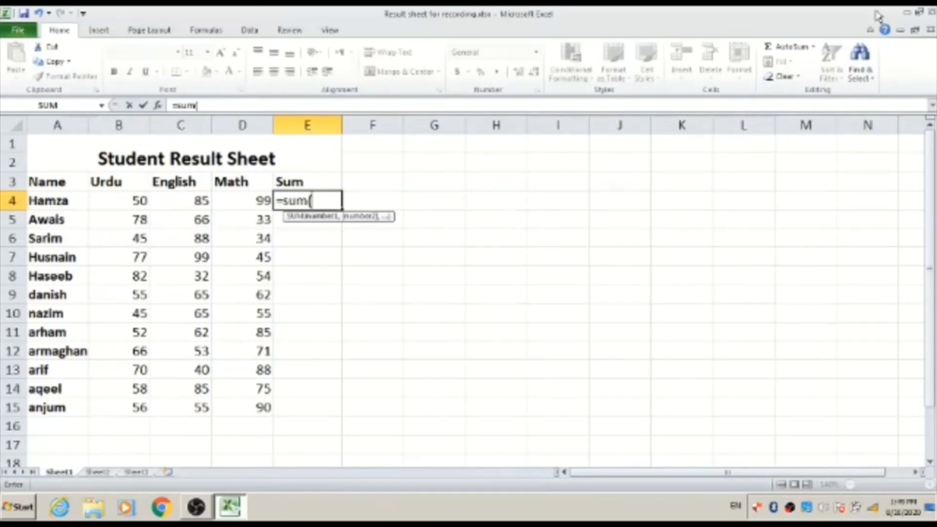
type("b")
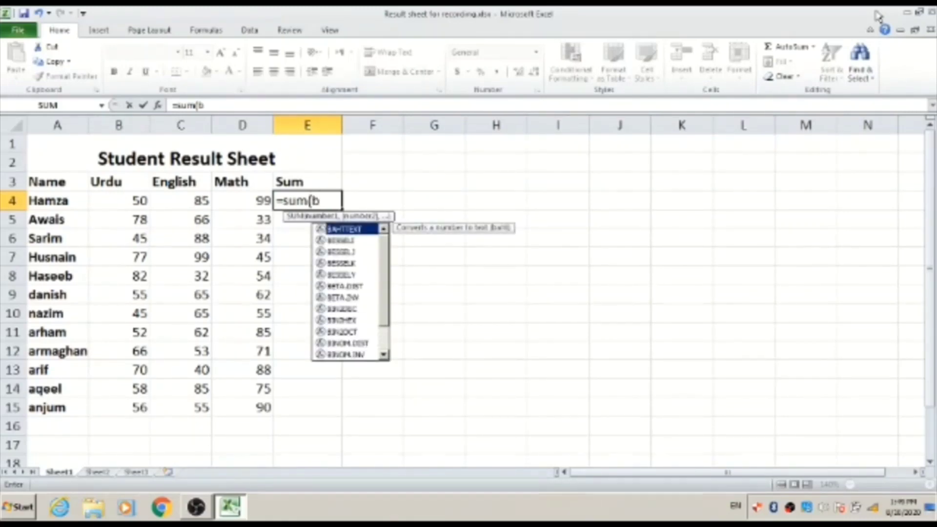
type("4")
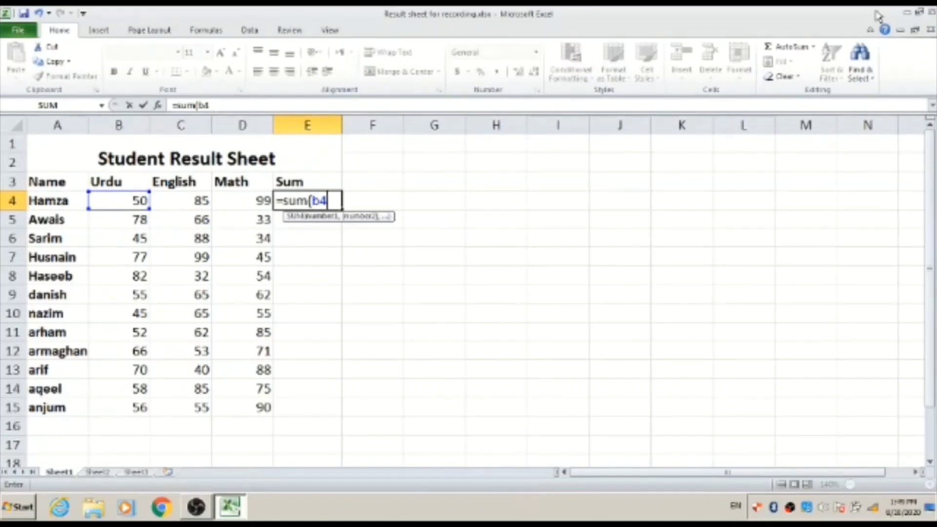
type(":")
key("Down")
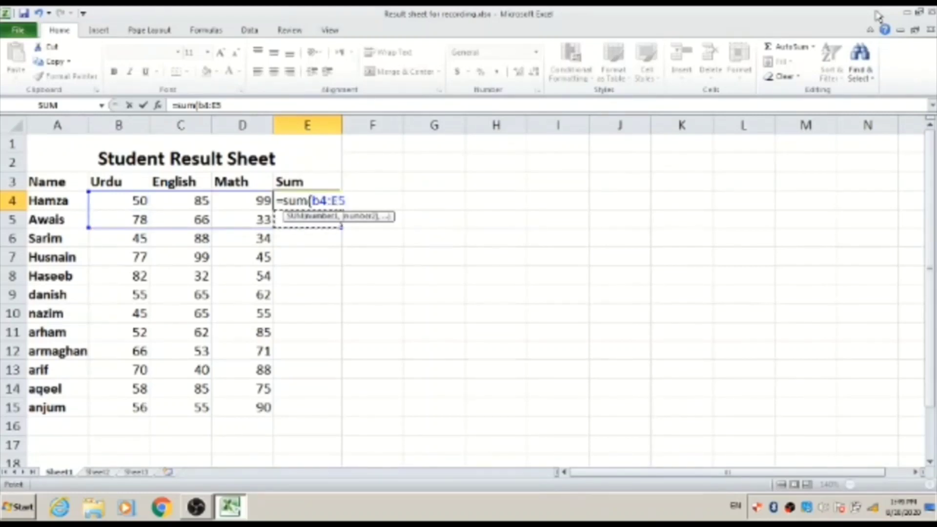
key("Return")
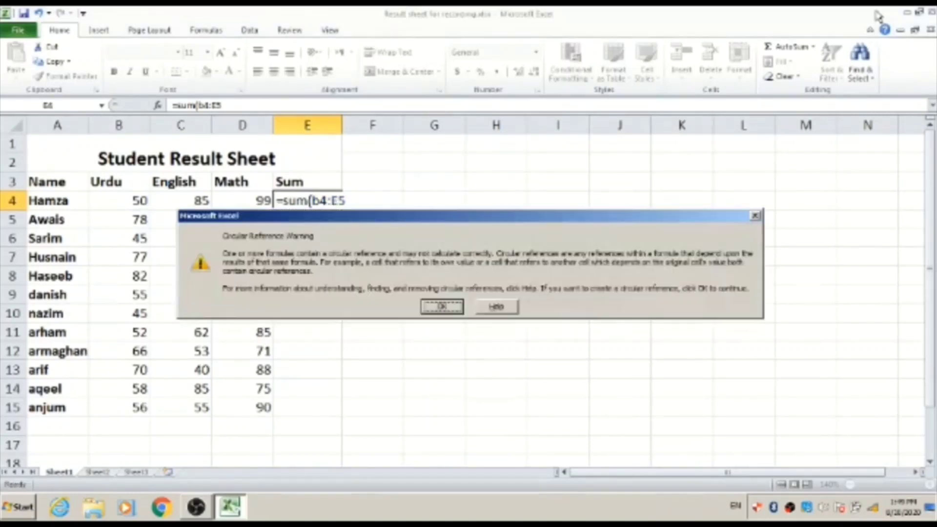
key("Return")
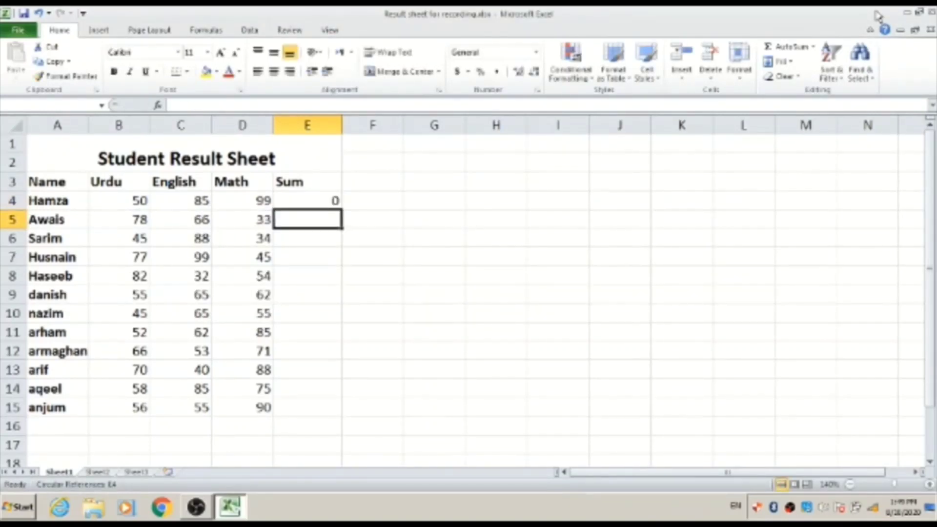
key("Up")
key("Up")
key("Left")
key("Down")
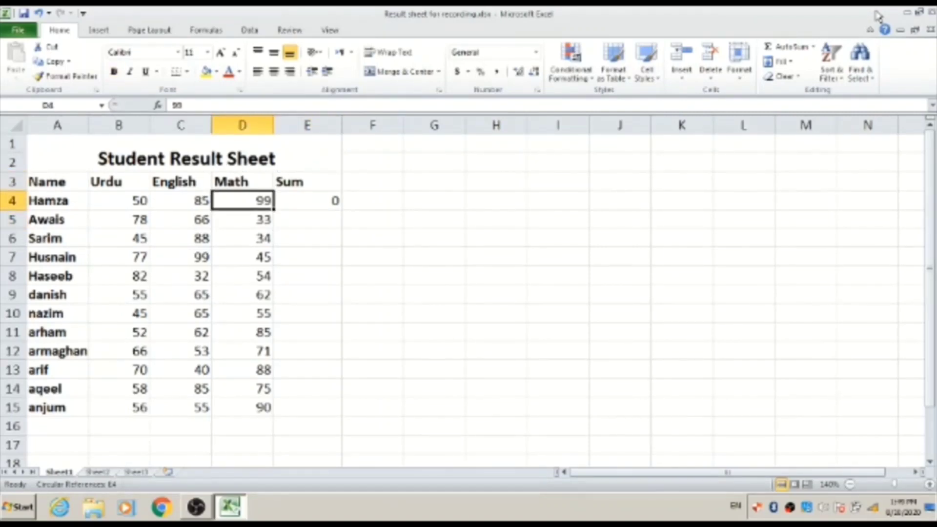
key("Right")
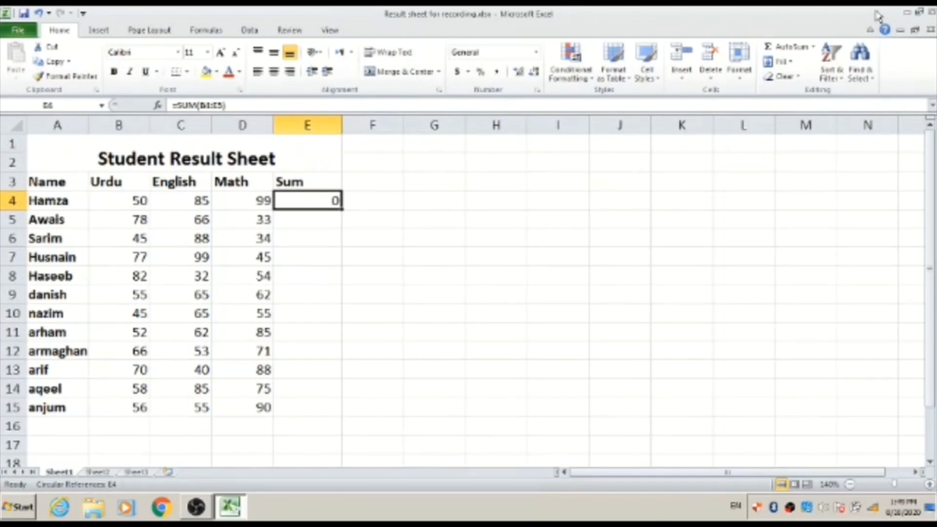
key("F2")
key("BackSpace")
key("BackSpace")
key("BackSpace")
key("BackSpace")
key("BackSpace")
key("BackSpace")
key("BackSpace")
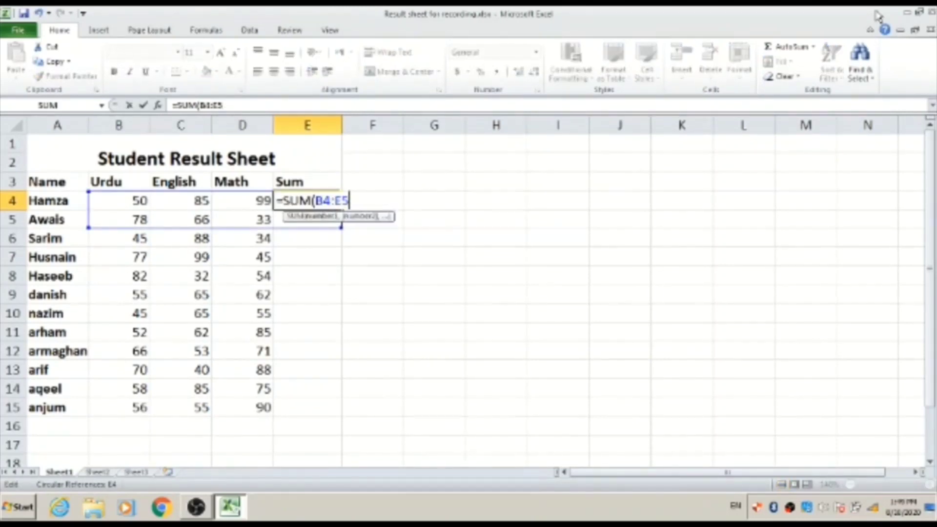
key("BackSpace")
key("BackSpace")
key("BackSpace")
key("BackSpace")
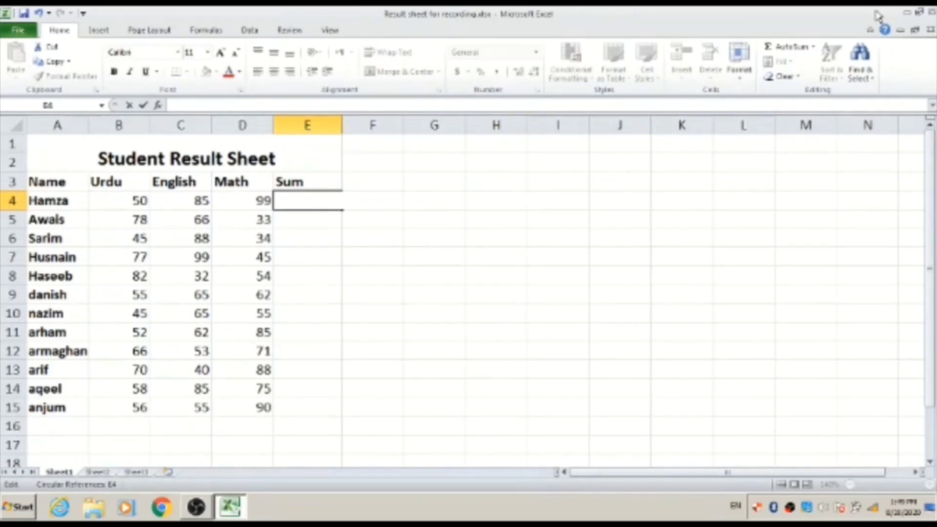
key("Escape")
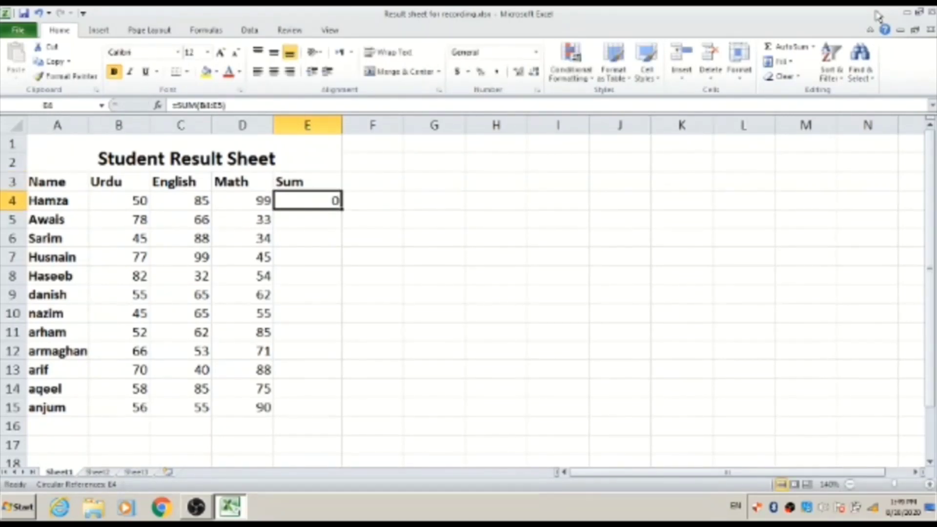
key("Up")
key("Up")
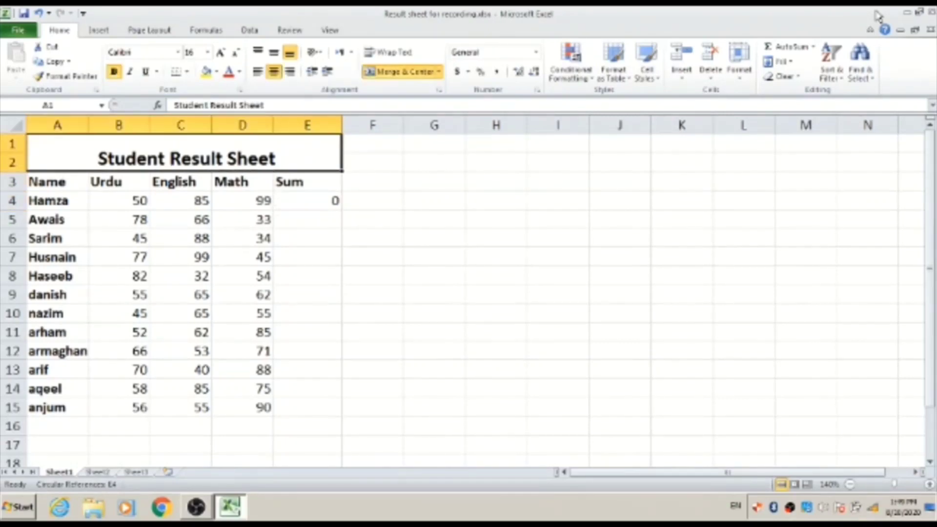
- Clear the incorrect SUM formula from the first student's Sum cell, E4
key("Right")
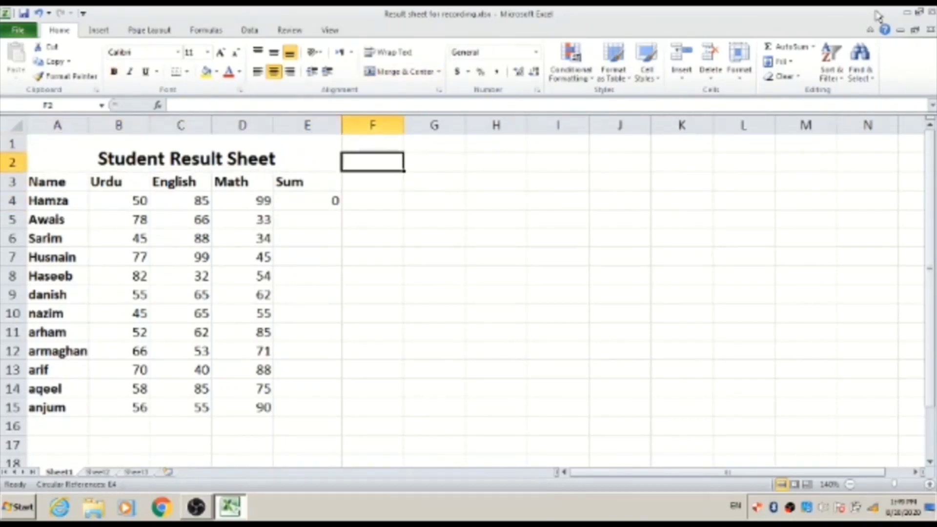
key("Down")
key("Left")
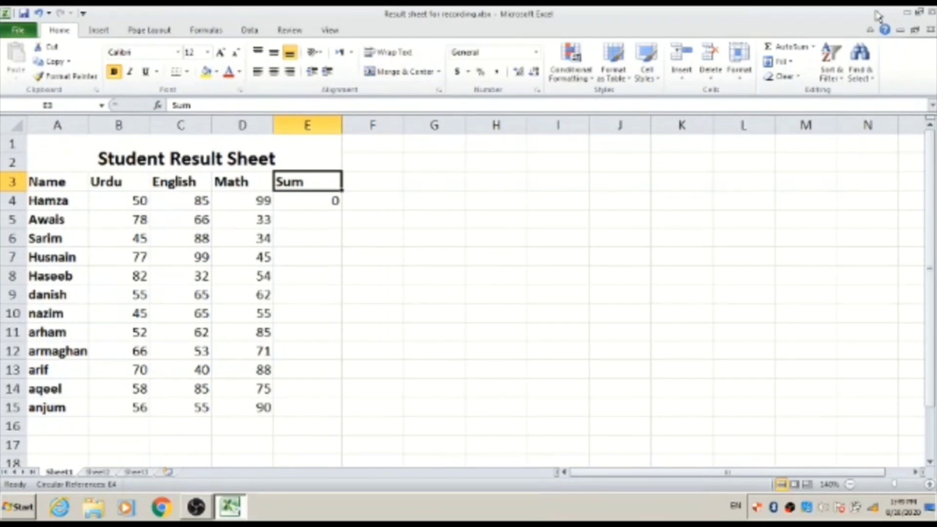
key("Down")
key("F2")
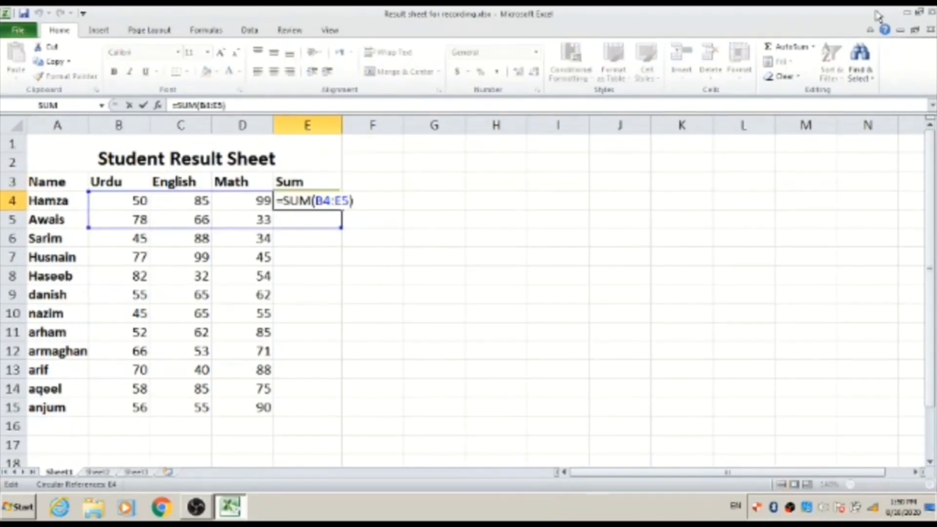
key("BackSpace")
key("BackSpace")
key("BackSpace")
key("BackSpace")
key("BackSpace")
key("BackSpace")
key("BackSpace")
key("BackSpace")
key("BackSpace")
key("BackSpace")
key("BackSpace")
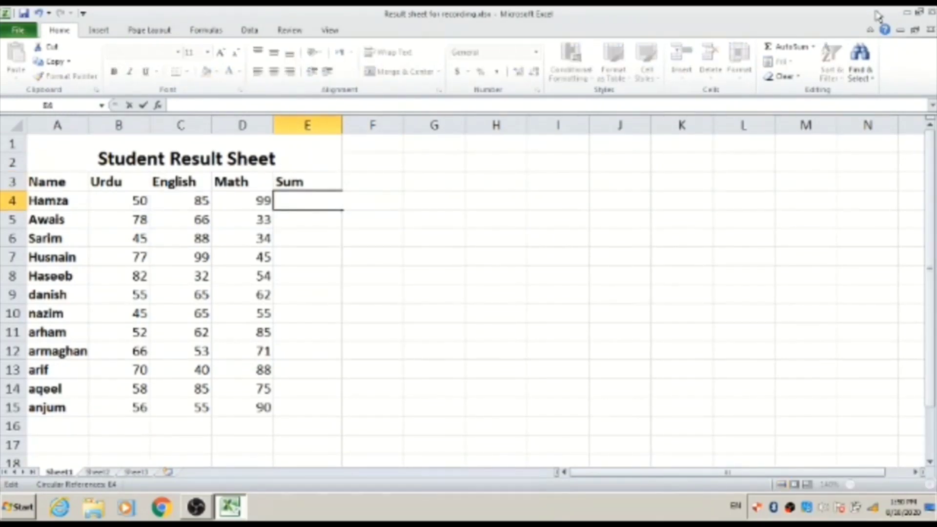
key("Return")
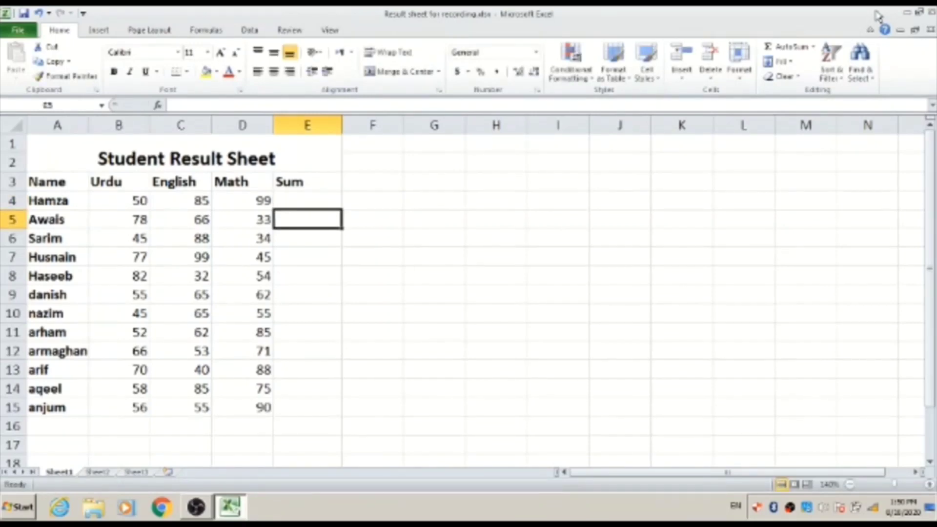
- Enter the formula =sum(b4:d4) in cell E4 to total the first student's Urdu, English and Math marks
key("Up")
key("Up")
key("Down")
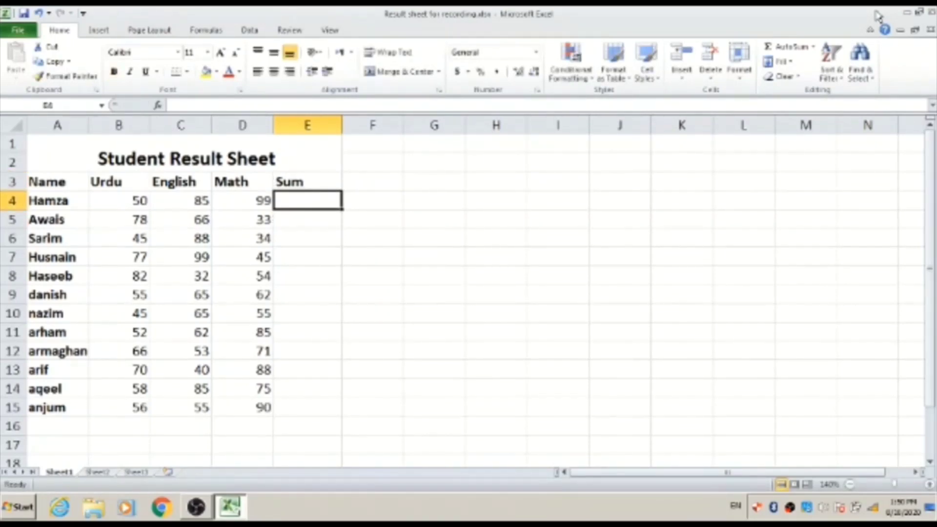
type("=")
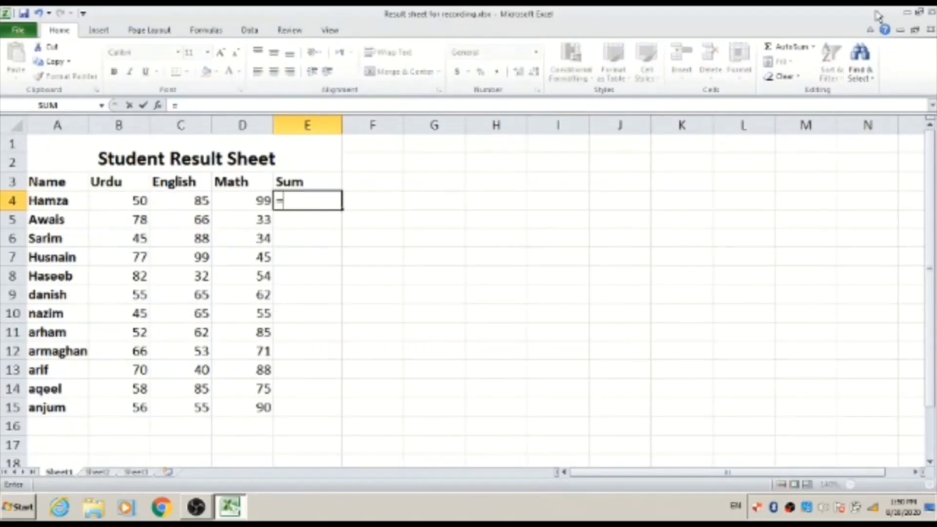
type("sum")
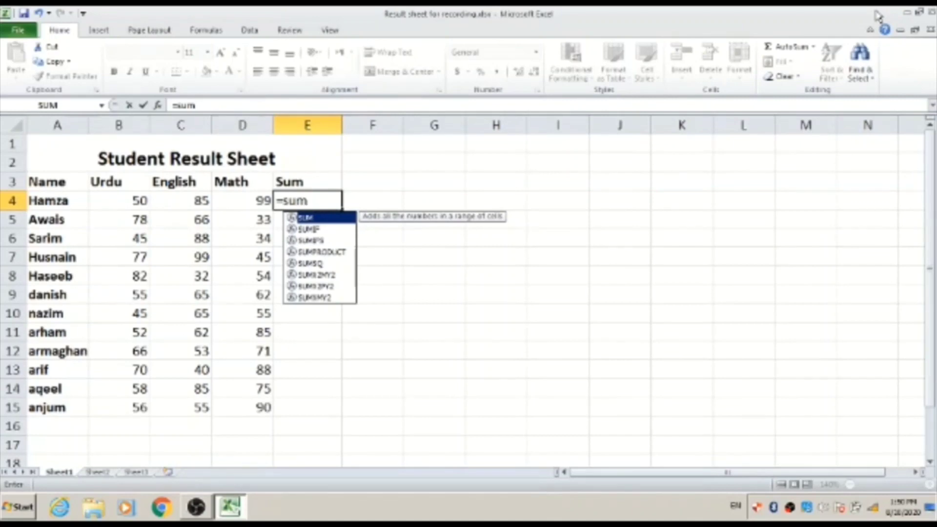
type("(")
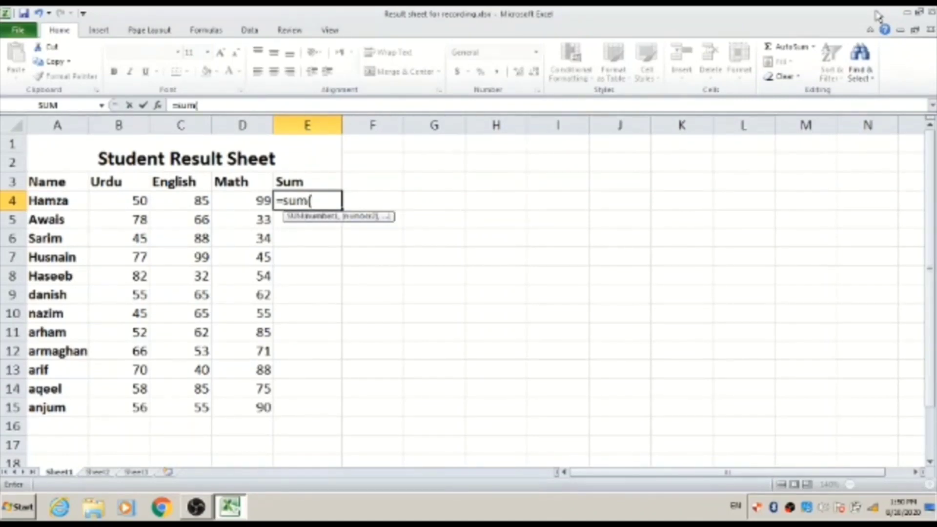
type("b")
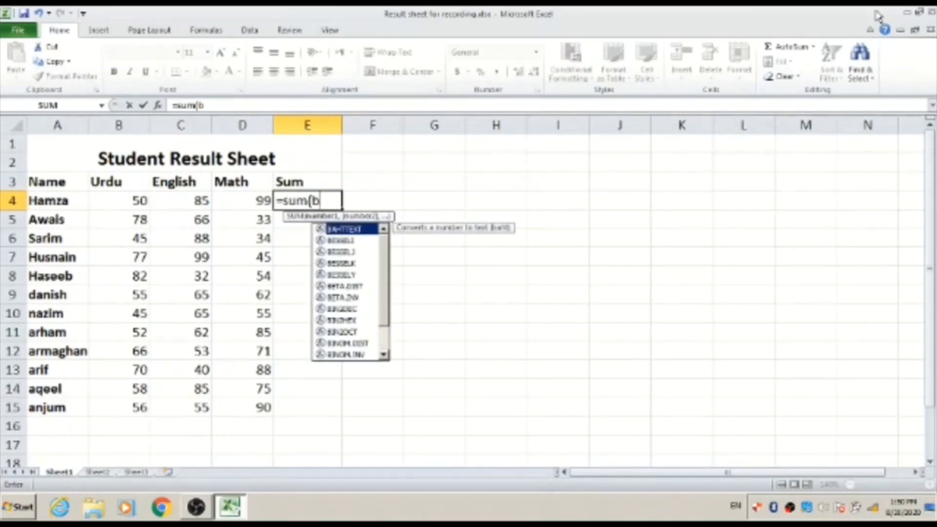
type("4:")
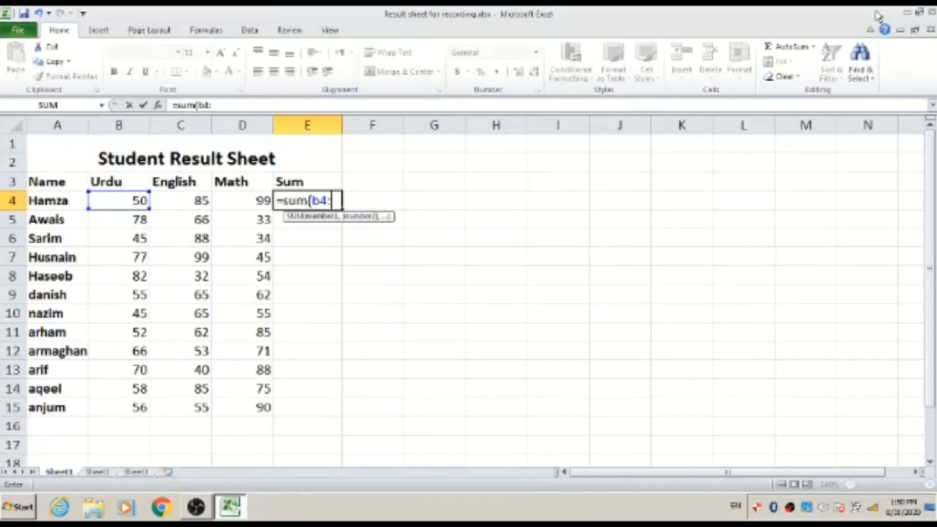
type("d4")
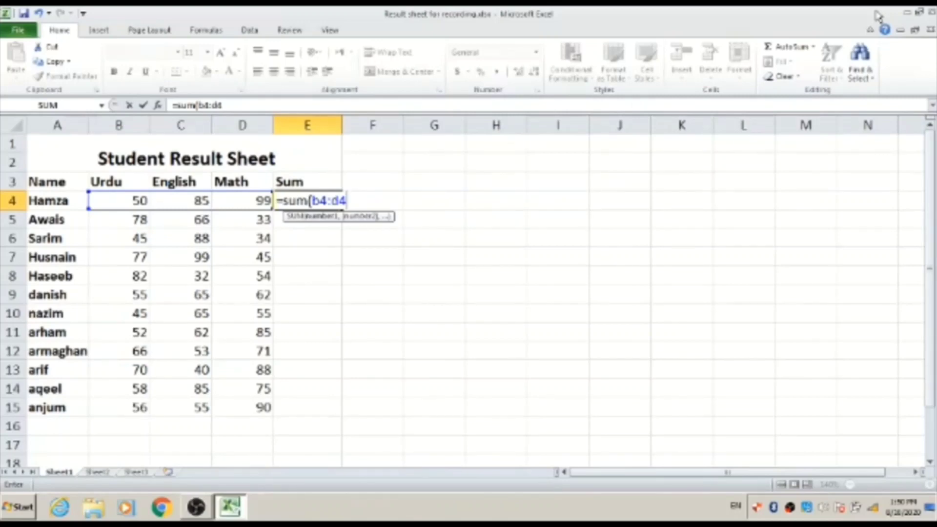
type(")")
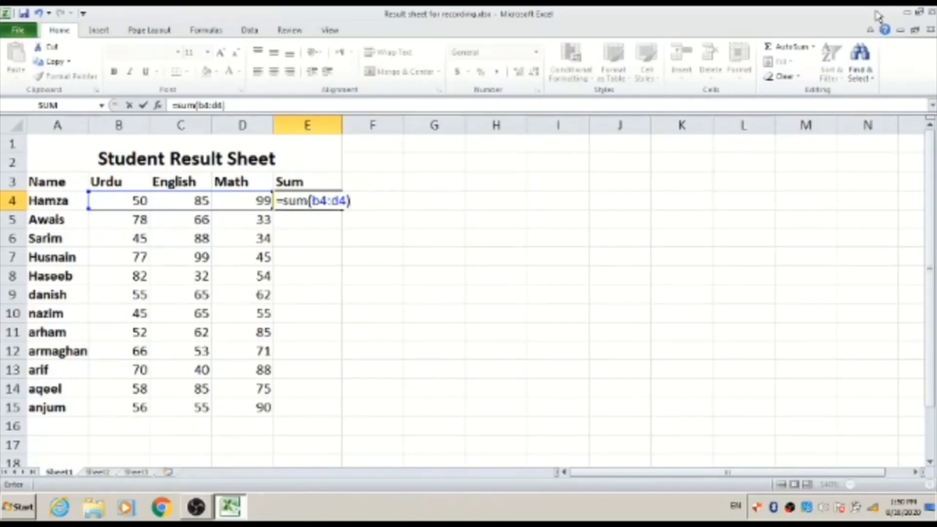
key("Return")
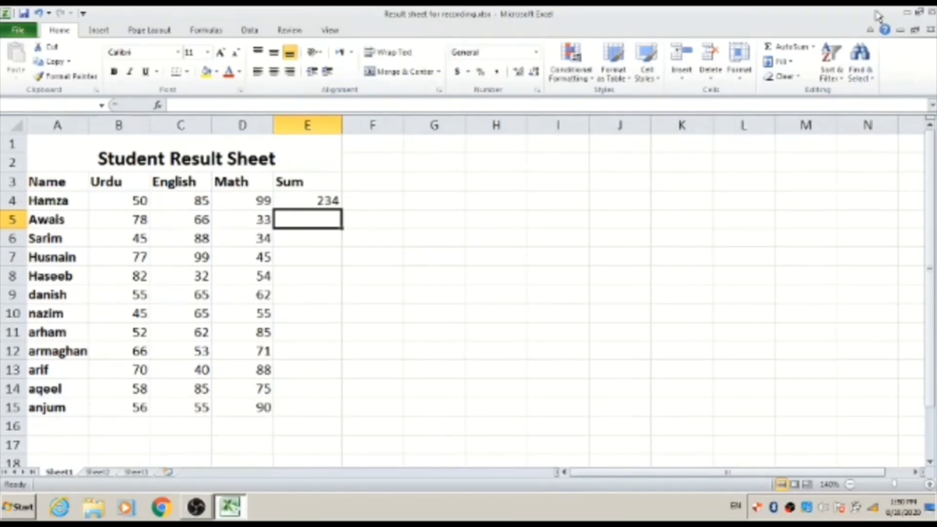
- Check the first student's total in E4 against the row's marks and copy that formula cell
key("Up")
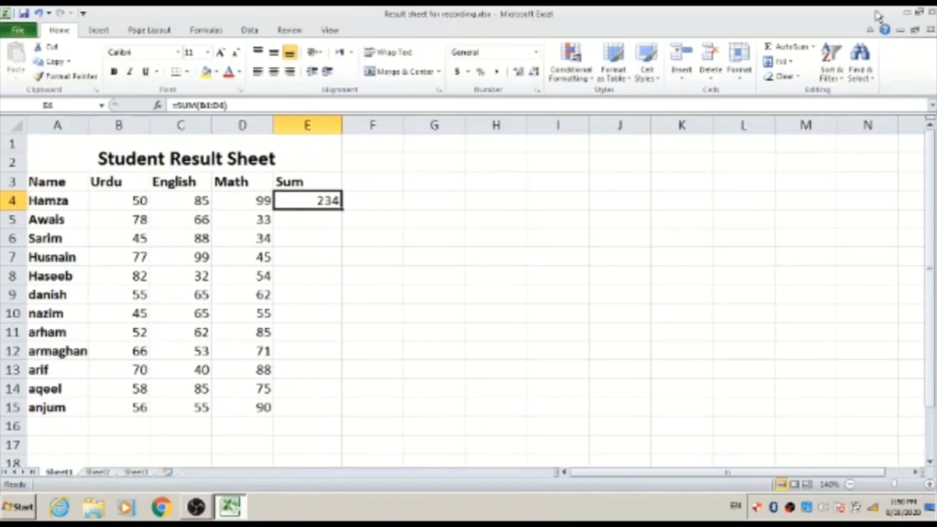
key("Down")
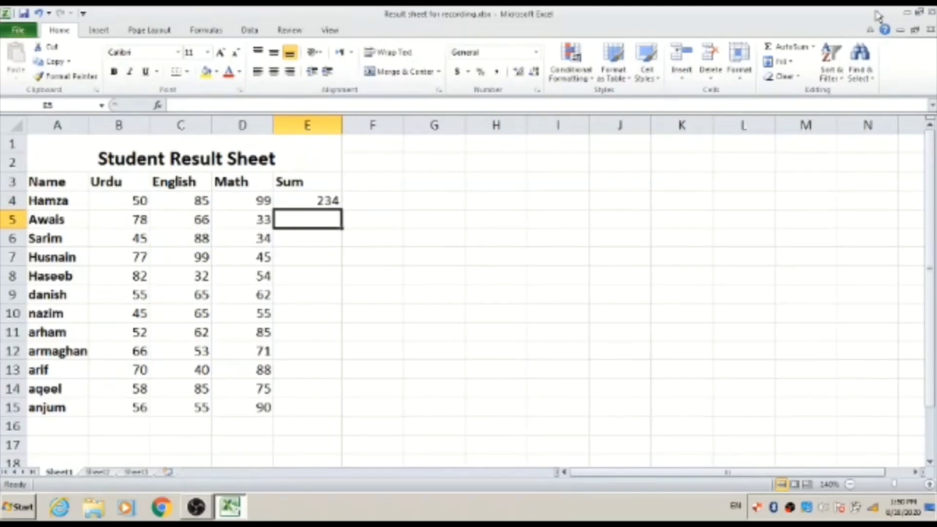
key("Up")
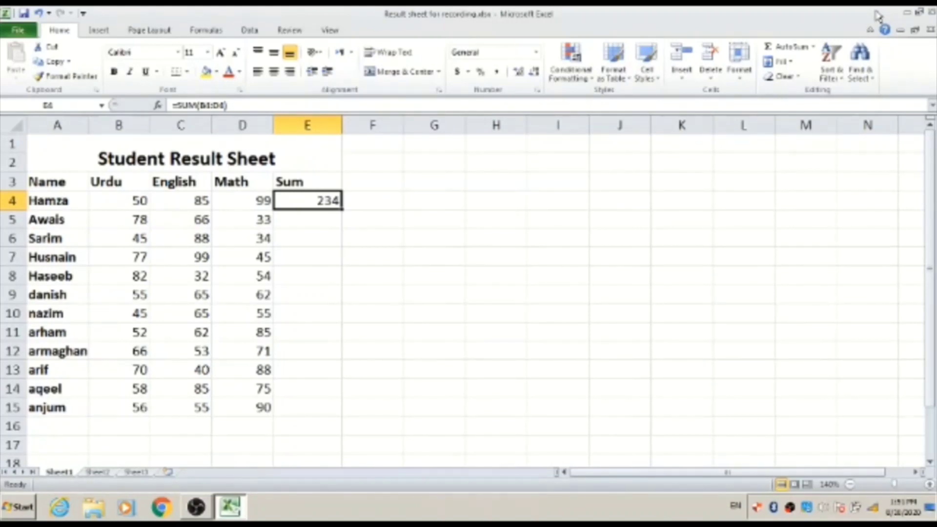
key("Left")
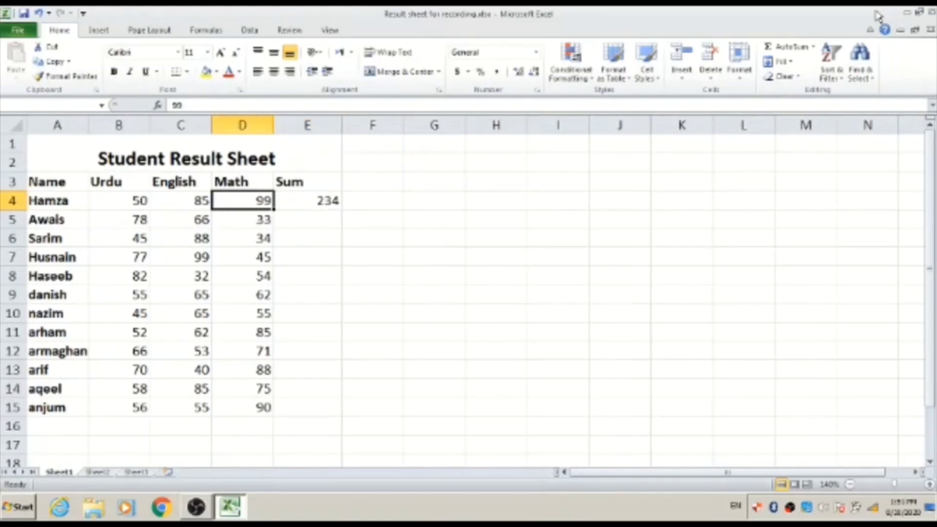
key("Right")
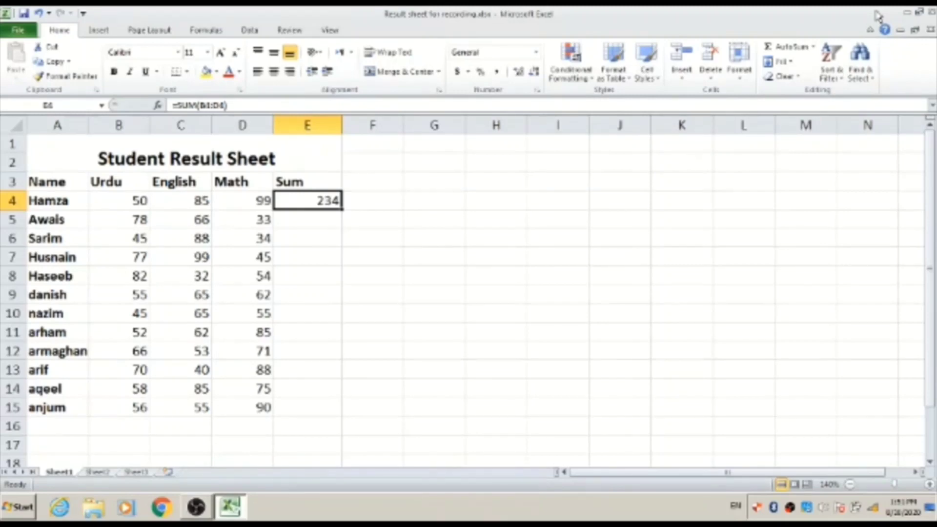
key("ctrl+c")
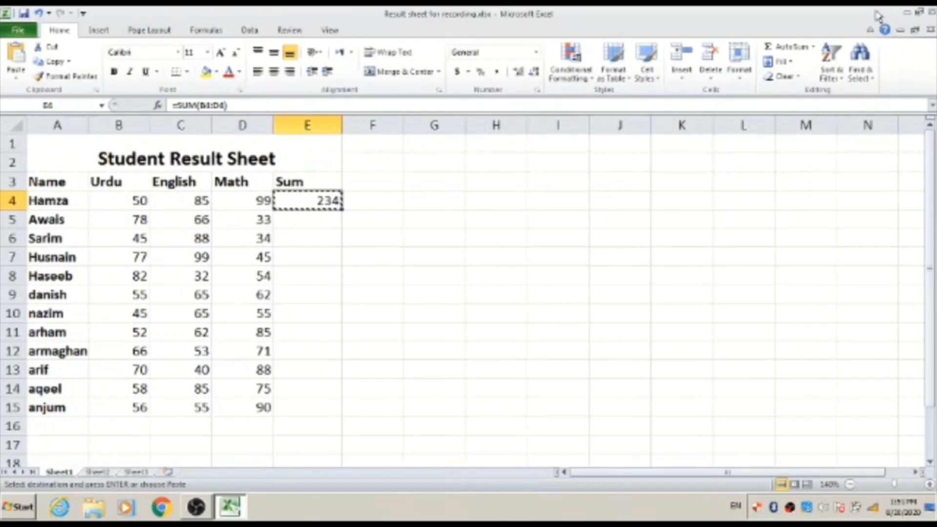
- Examine the student names from row 4 down to row 15 and the last student's marks across to the Sum column
key("Left")
key("Left")
key("Left")
key("Left")
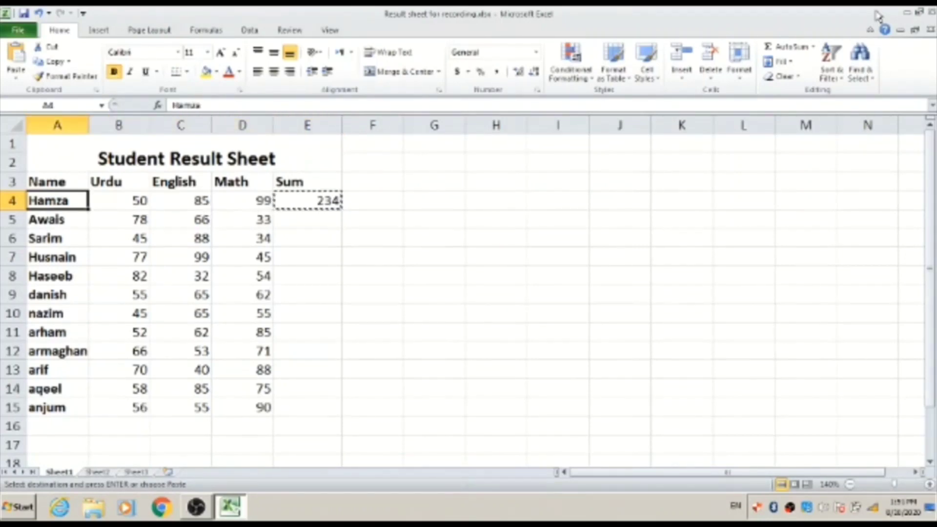
key("Down")
key("Down")
key("Down")
key("Down")
key("Down")
key("Down")
key("Down")
key("Down")
key("Down")
key("Down")
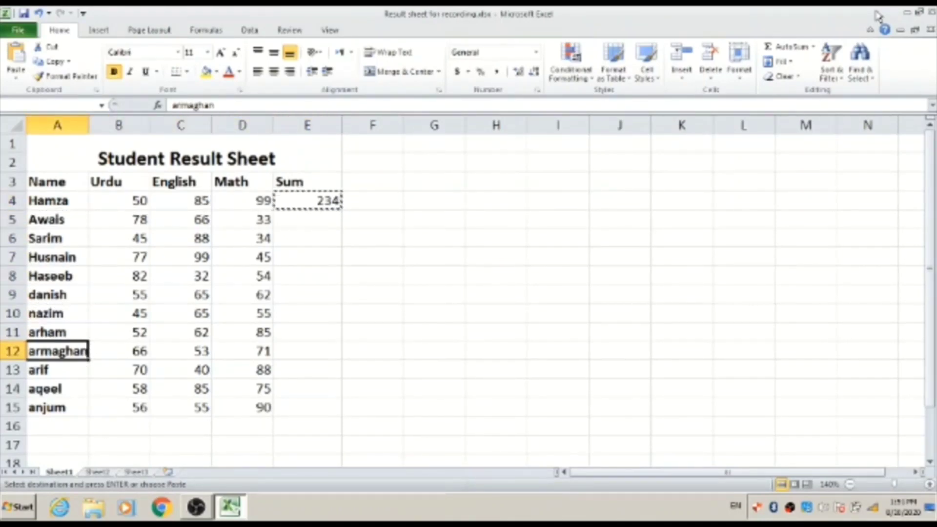
key("Down")
key("Down")
key("Up")
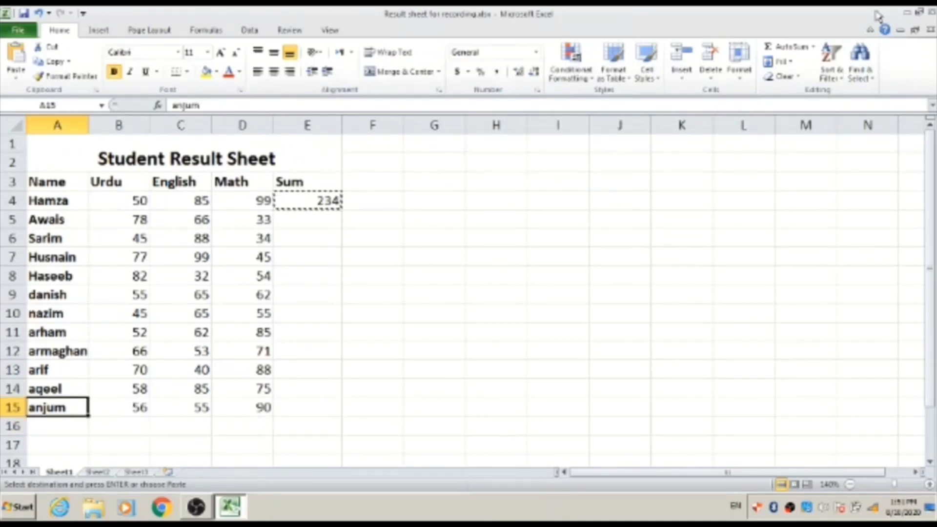
key("Right")
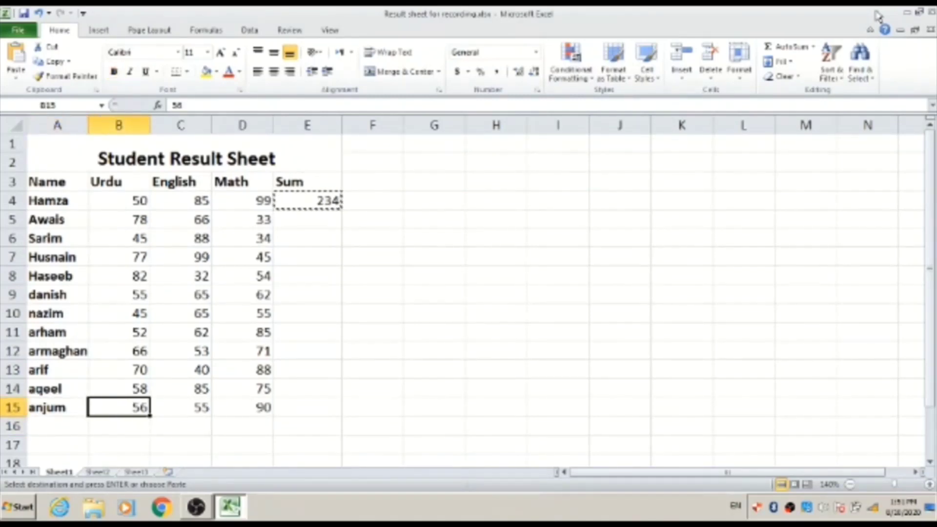
key("Right")
key("Right")
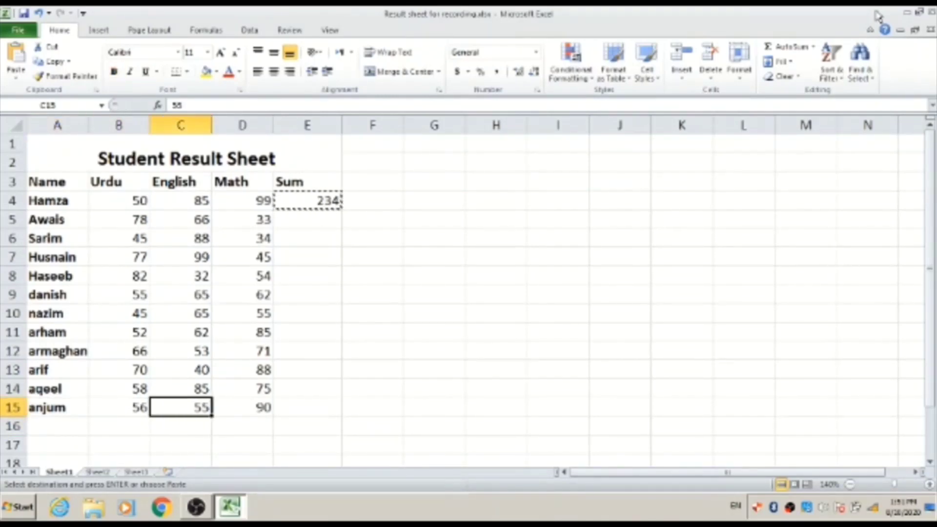
key("Right")
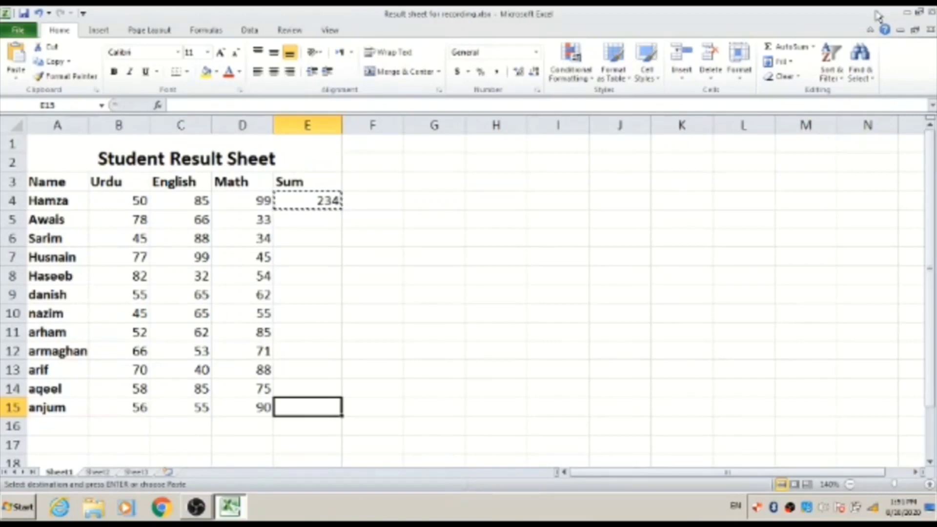
- Review the Sum column cells from E15 back up to the copied formula in E4
key("Up")
key("Up")
key("Up")
key("Up")
key("Up")
key("Up")
key("Up")
key("Up")
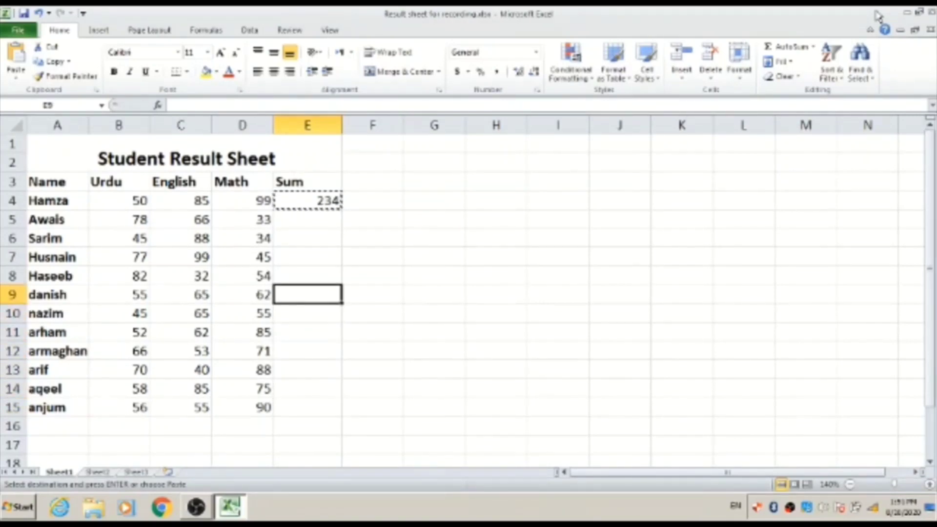
key("Up")
key("Up")
key("Up")
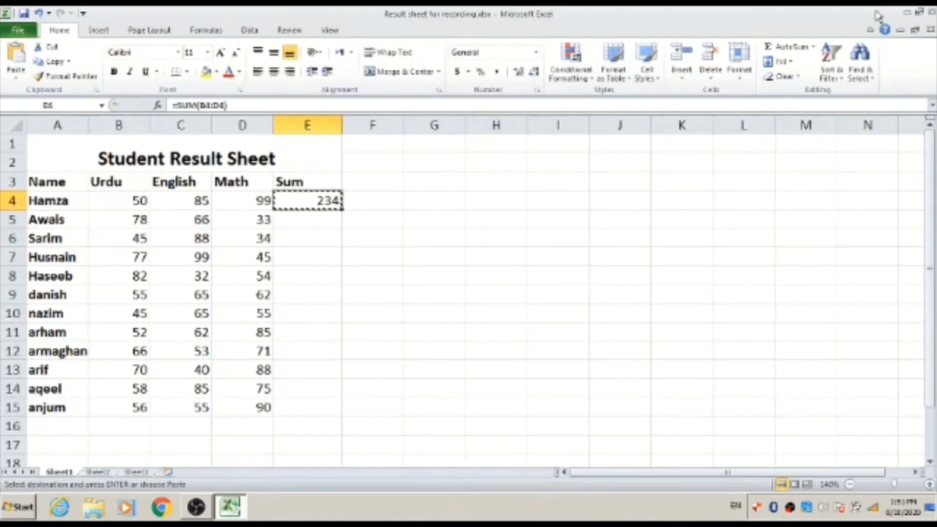
- Paste the copied SUM formula into E5:E15 to total the marks of all remaining students
key("Down")
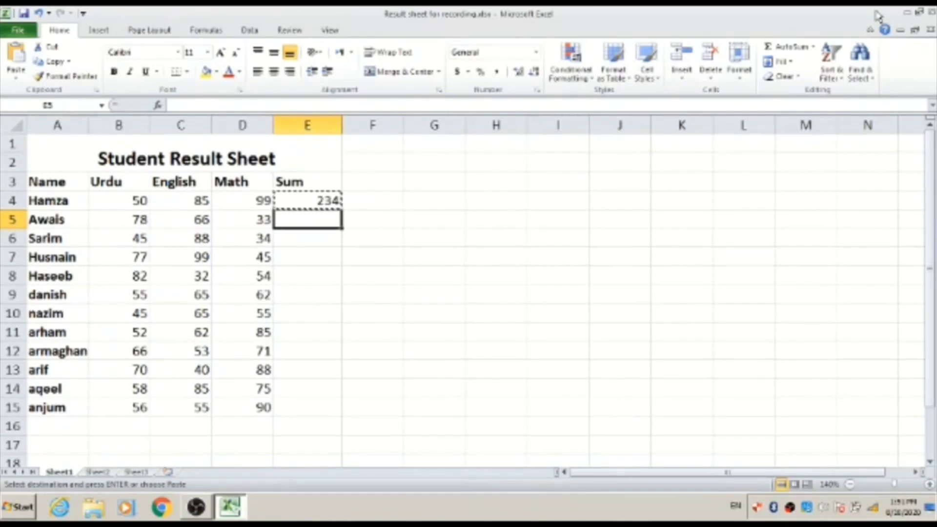
key("shift+Down")
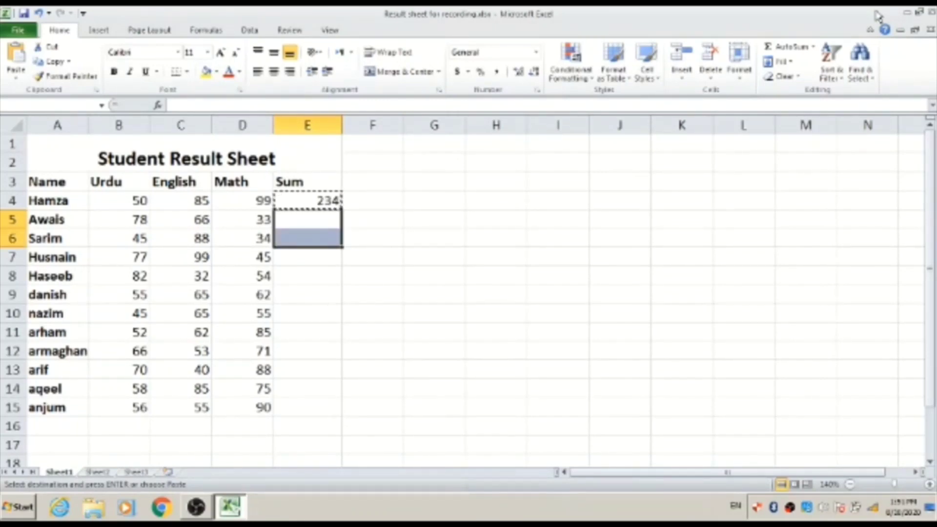
key("shift+Down")
key("shift+Down")
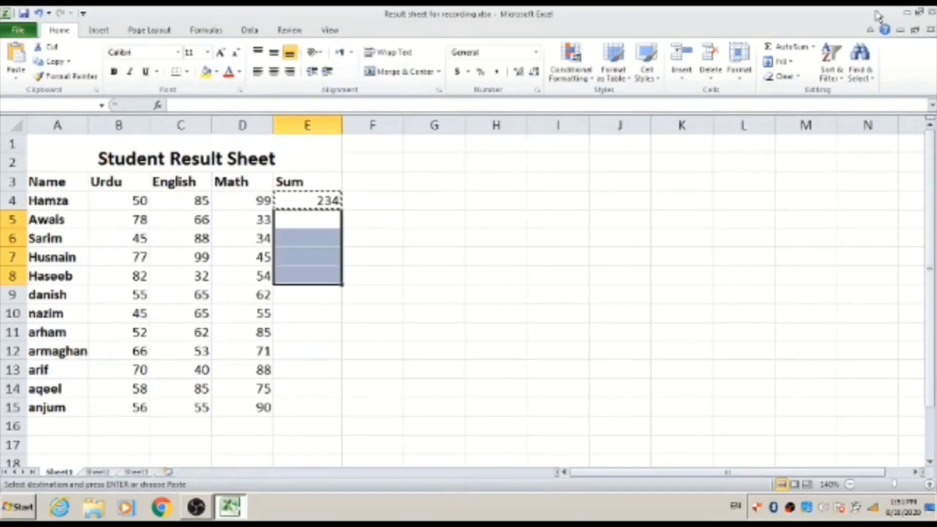
key("shift+Down")
key("shift+Down")
key("shift+Down")
key("shift+Down")
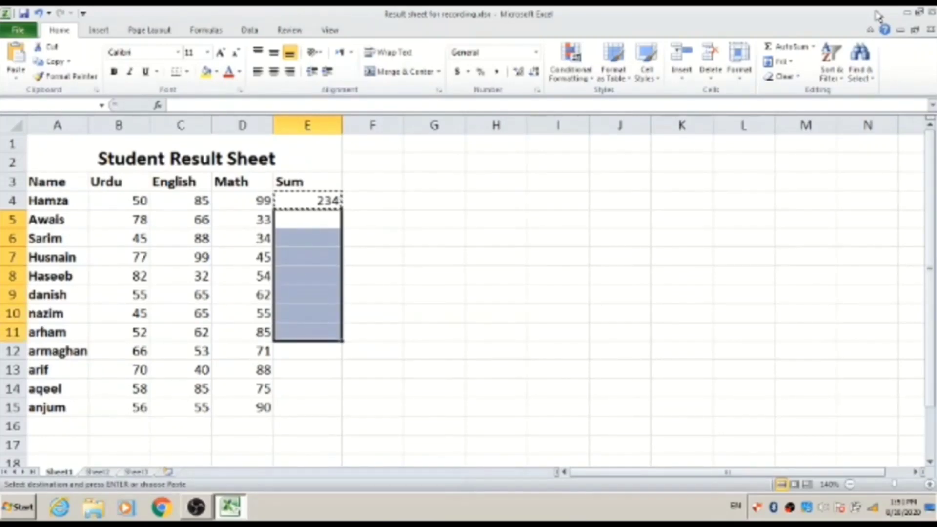
key("shift+Down")
key("shift+Down")
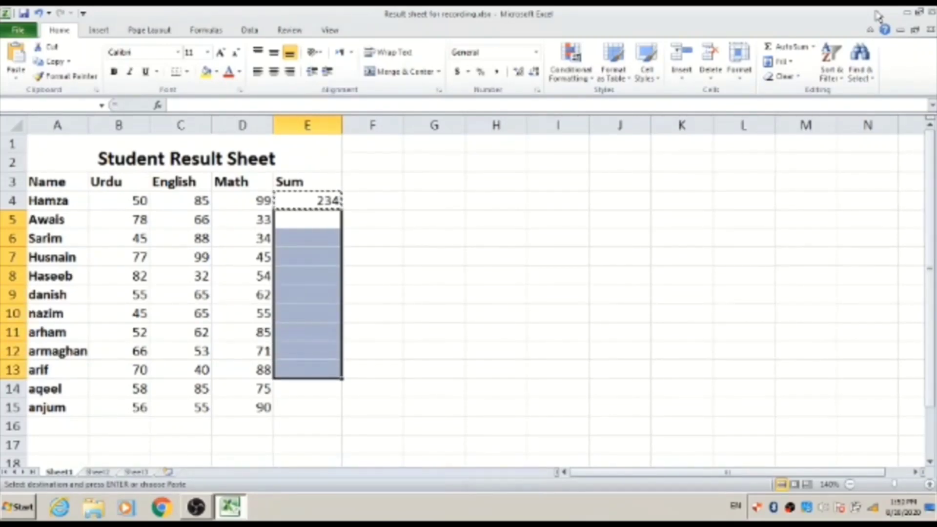
key("shift+Down")
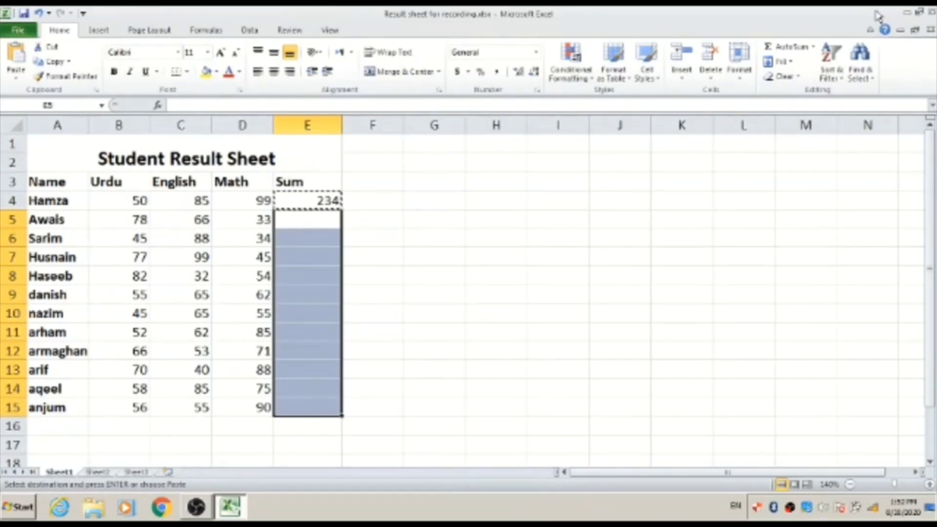
key("ctrl+v")
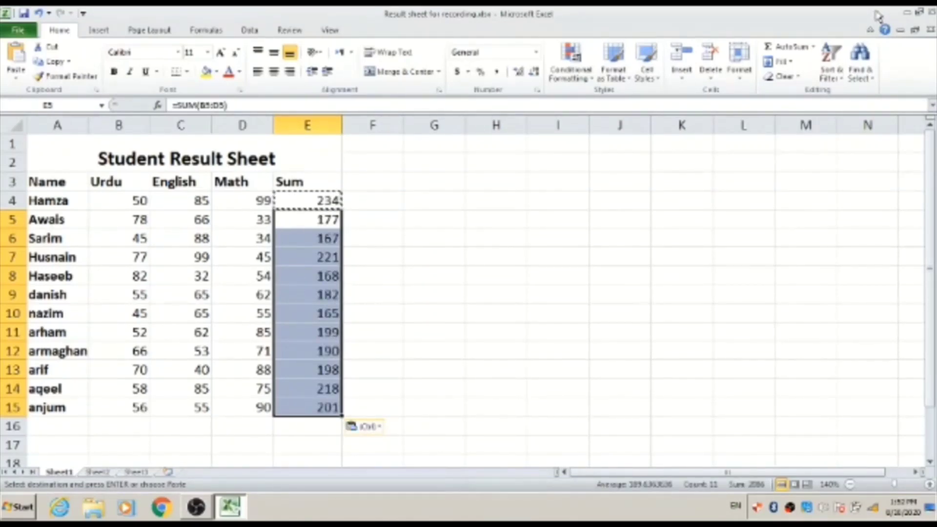
key("ctrl+Home")
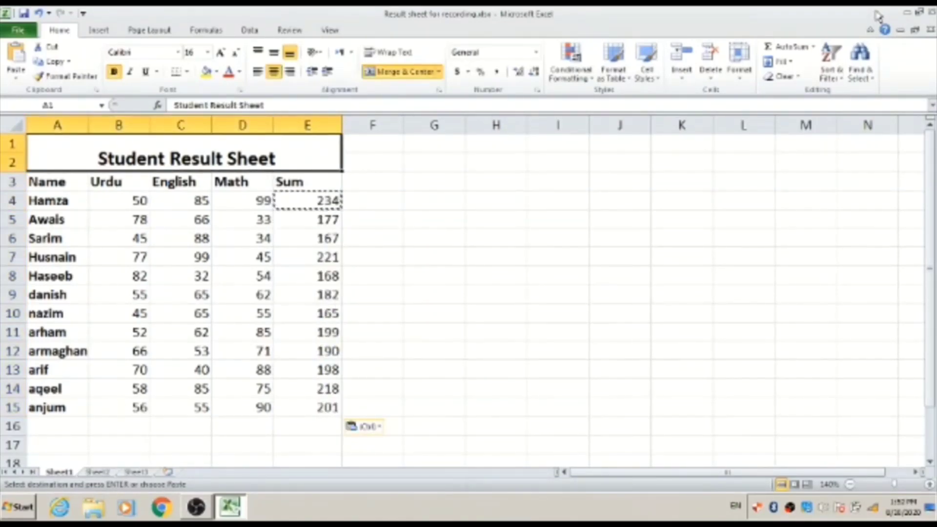
key("Down")
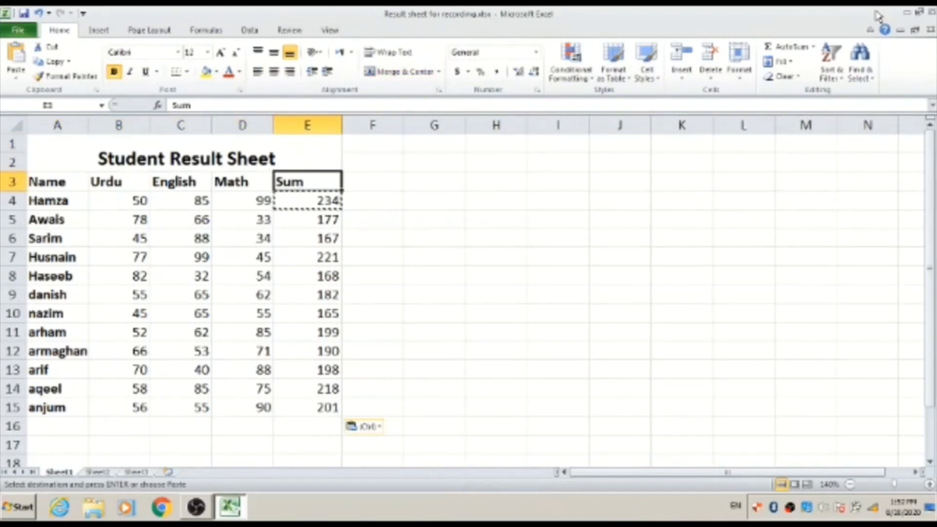
key("Up")
key("Down")
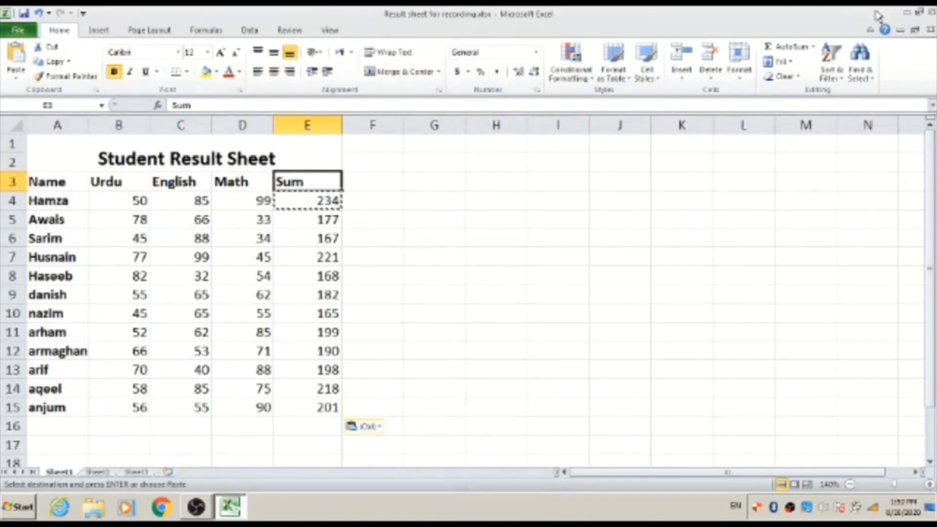
key("ctrl")
key("Down")
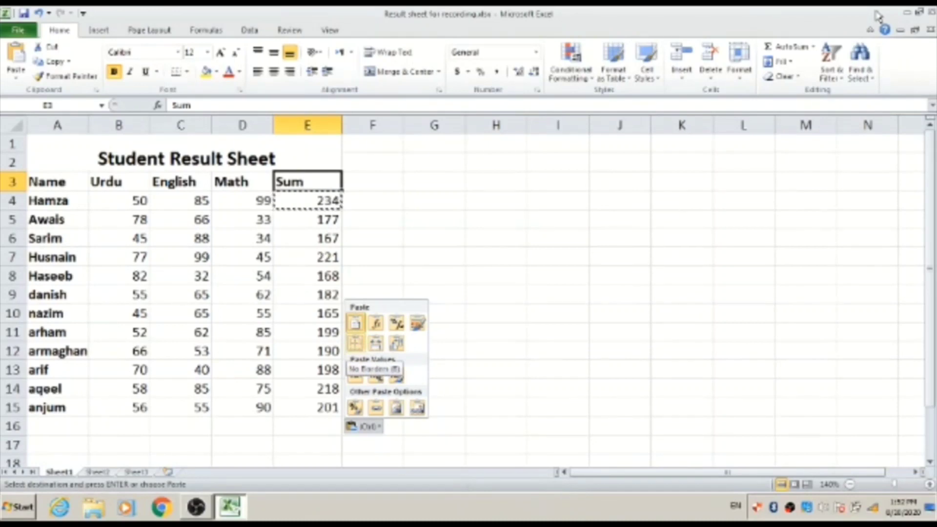
key("Escape")
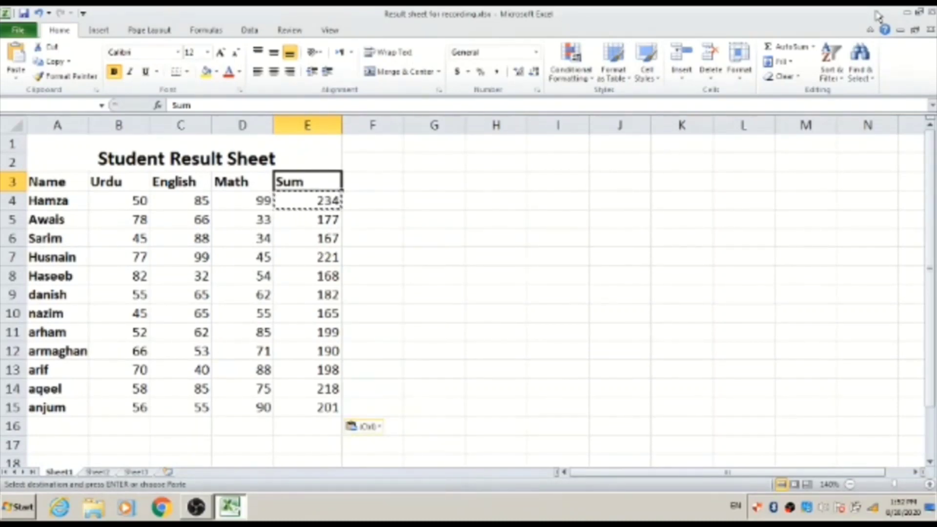
key("Left")
key("Right")
key("Down")
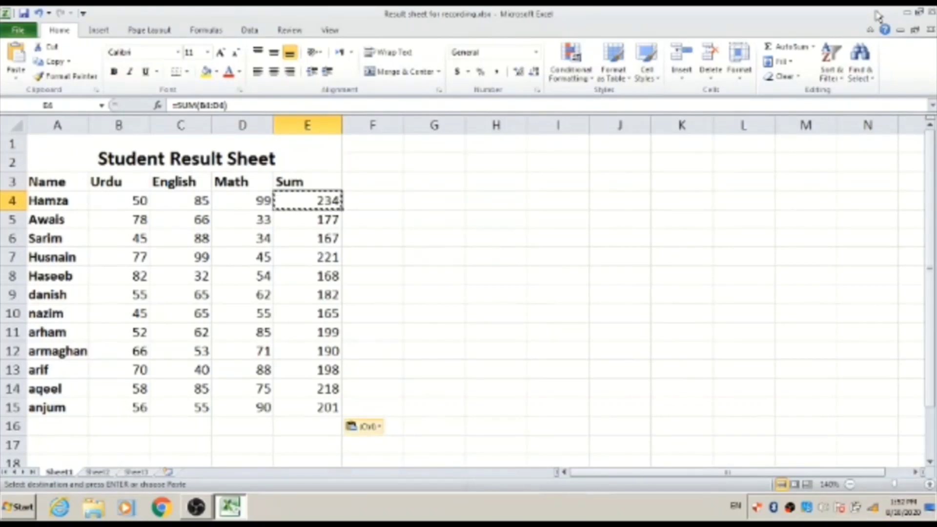
key("ctrl")
key("Down")
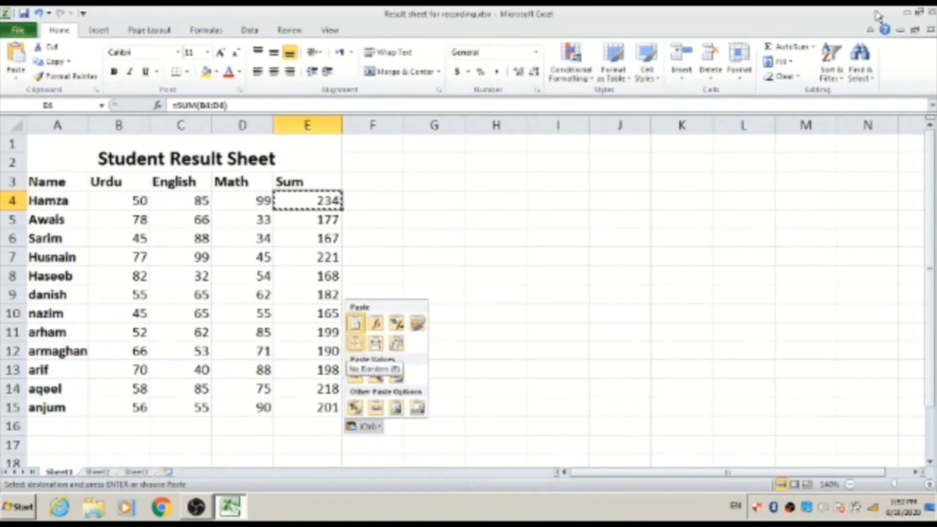
key("Escape")
key("Up")
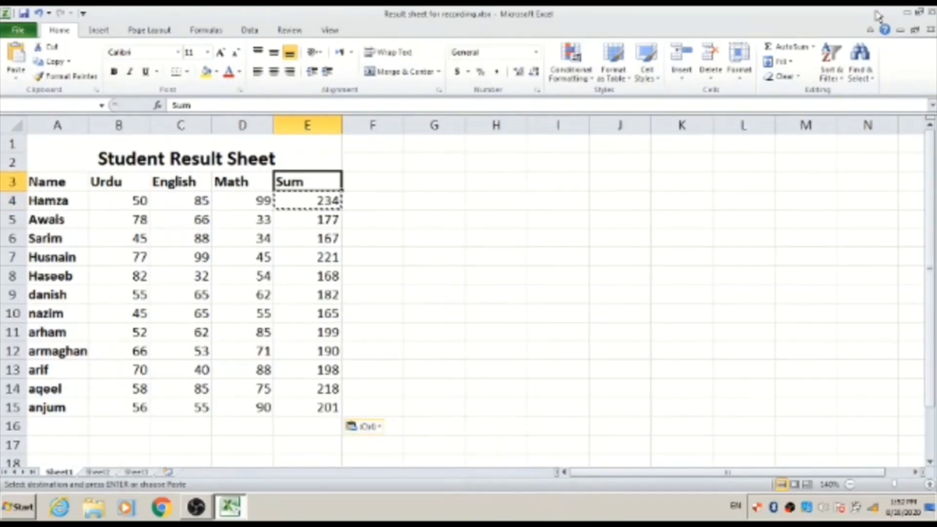
key("Left")
key("Right")
key("Down")
key("Down")
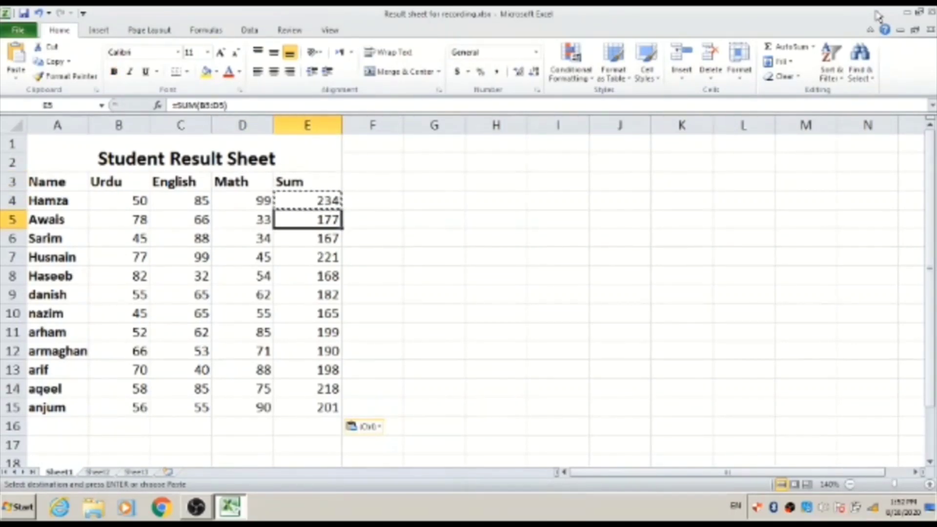
key("ctrl")
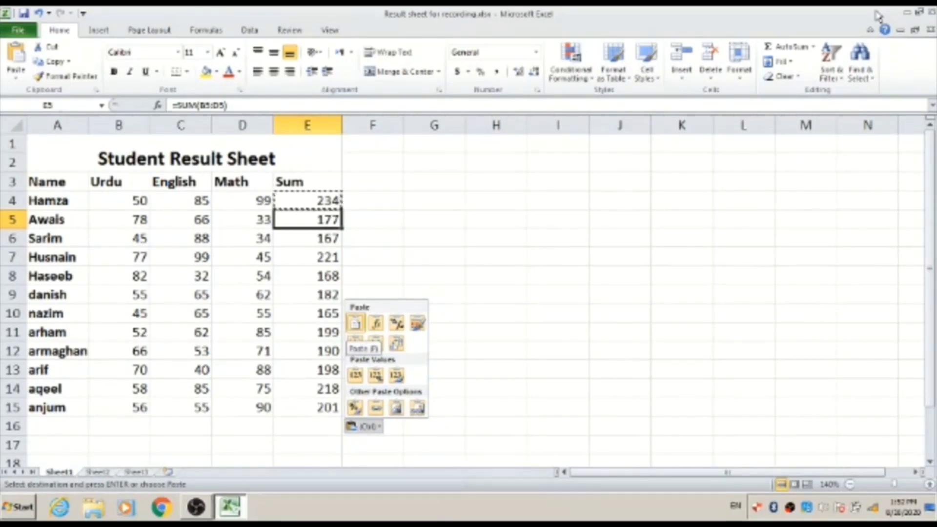
key("Escape")
- Review the copied SUM formulas from E5 down to E9 and examine row 9 from the student name across to its total
key("Left")
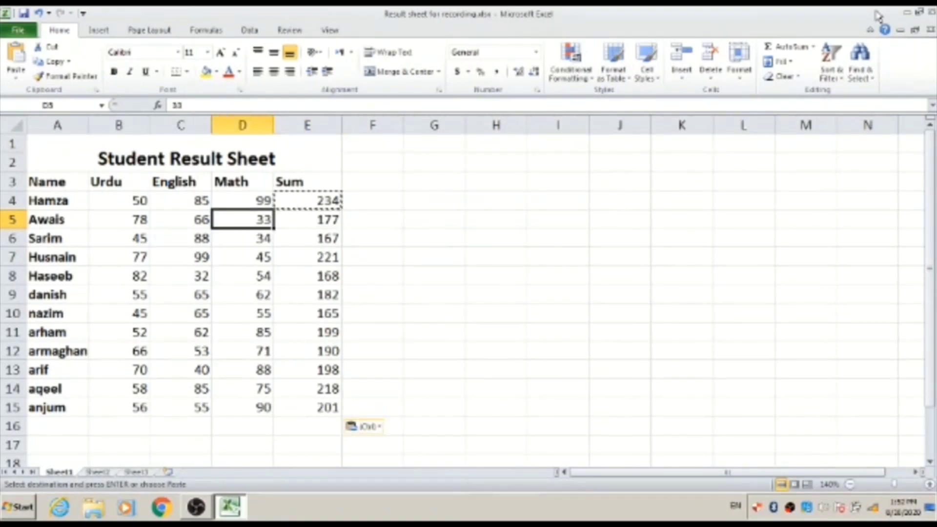
key("Right")
key("Down")
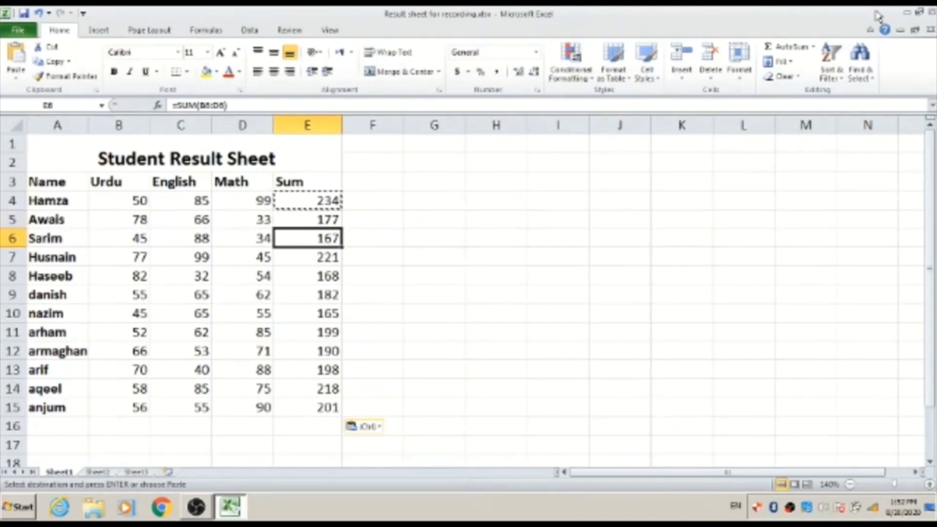
key("Down")
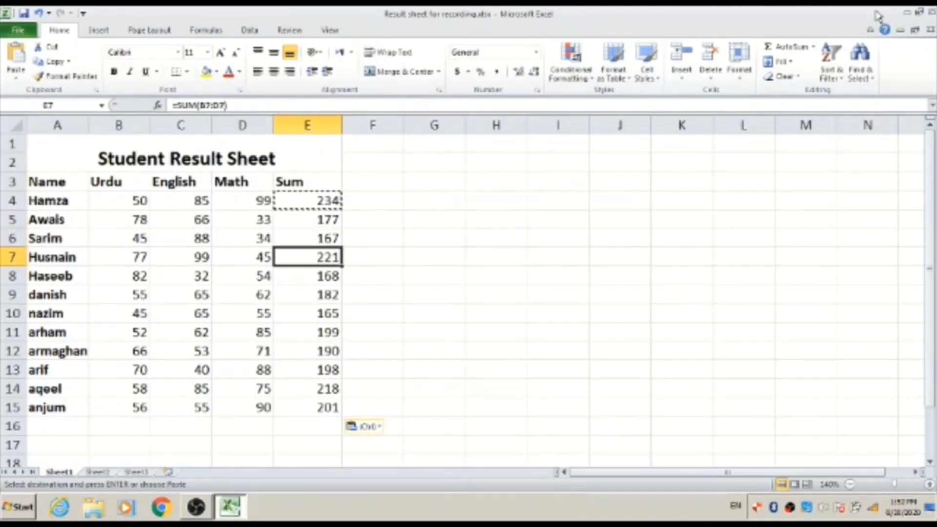
key("Down")
key("Down")
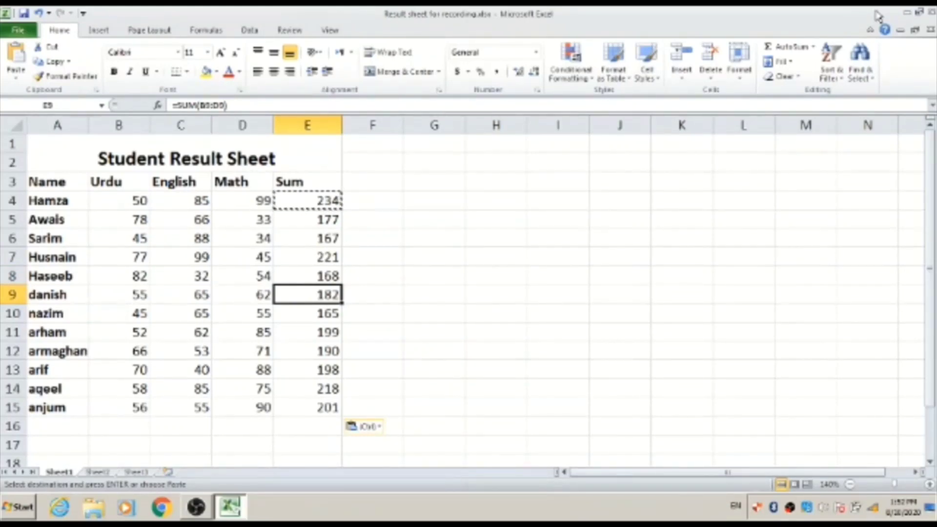
key("Left")
key("Left")
key("Left")
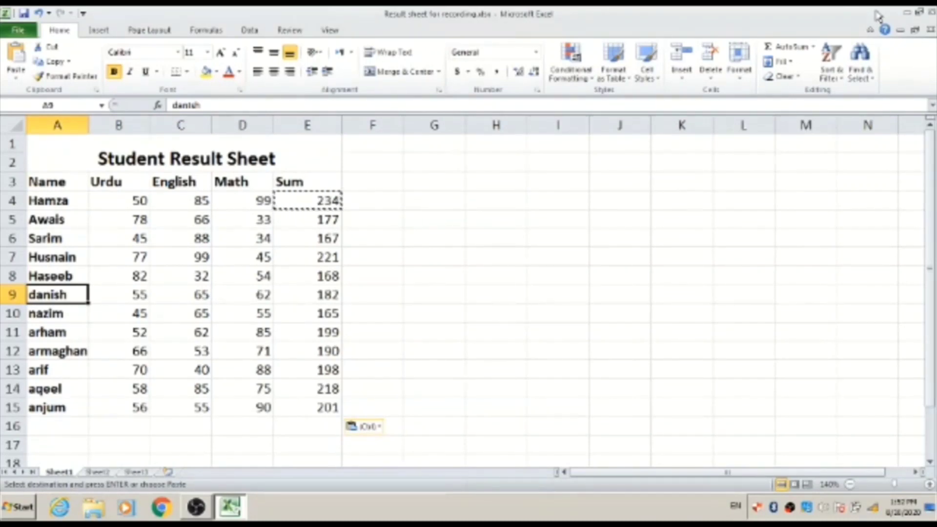
key("Right")
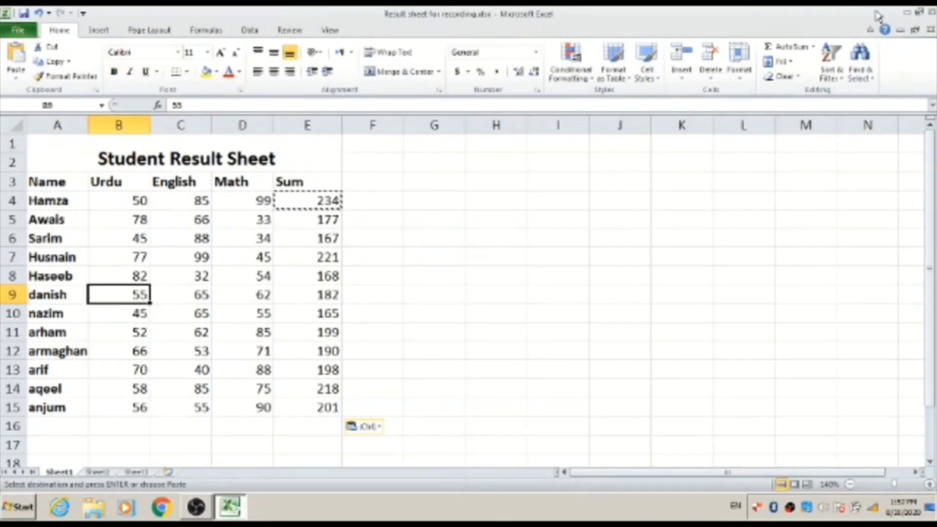
key("Right")
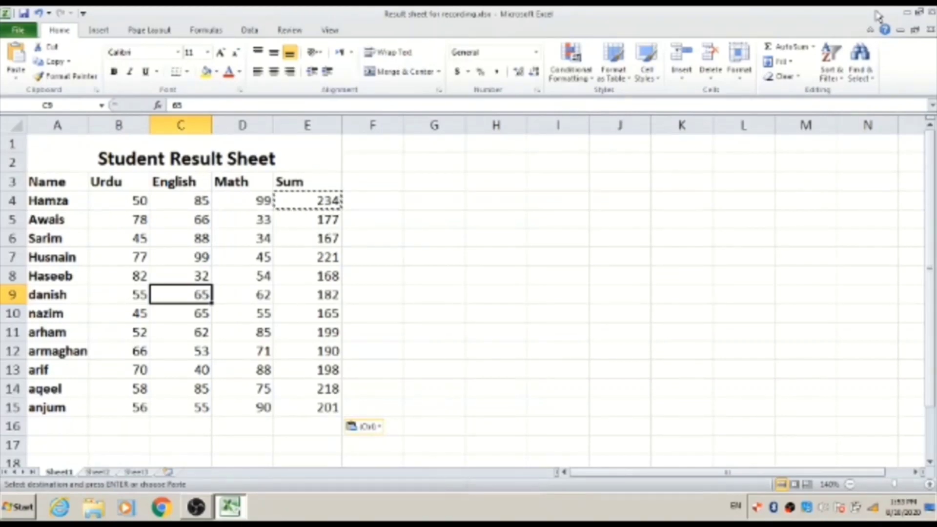
key("Right")
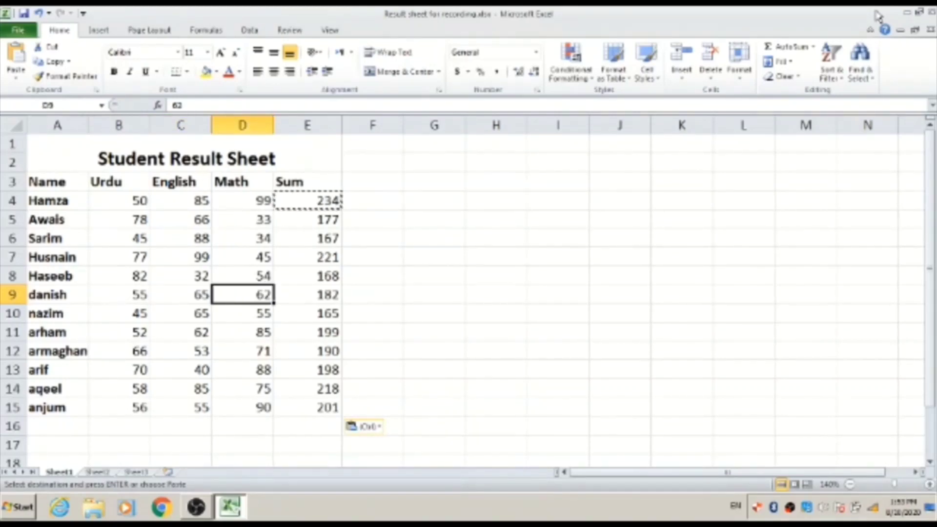
key("Right")
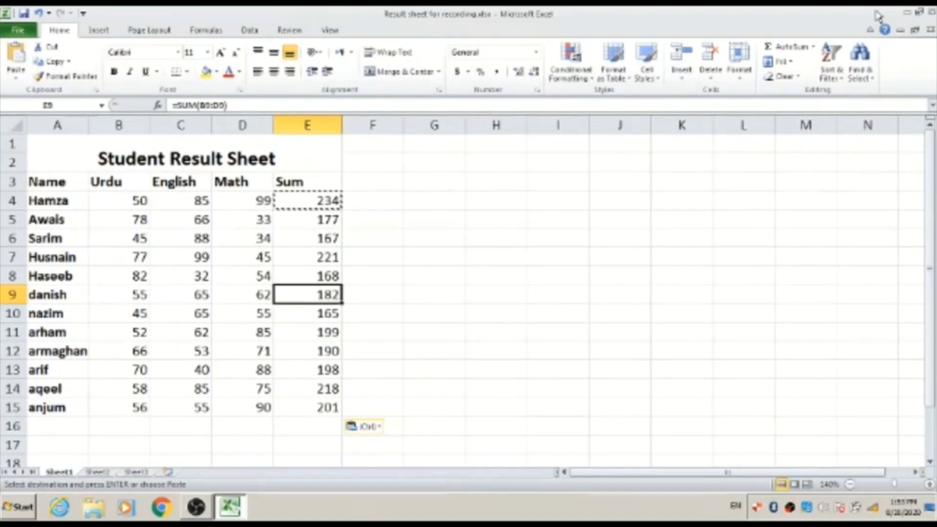
- Cancel the copy selection, set the Math mark in D9 to 92 and check that row's total in E9
key("Left")
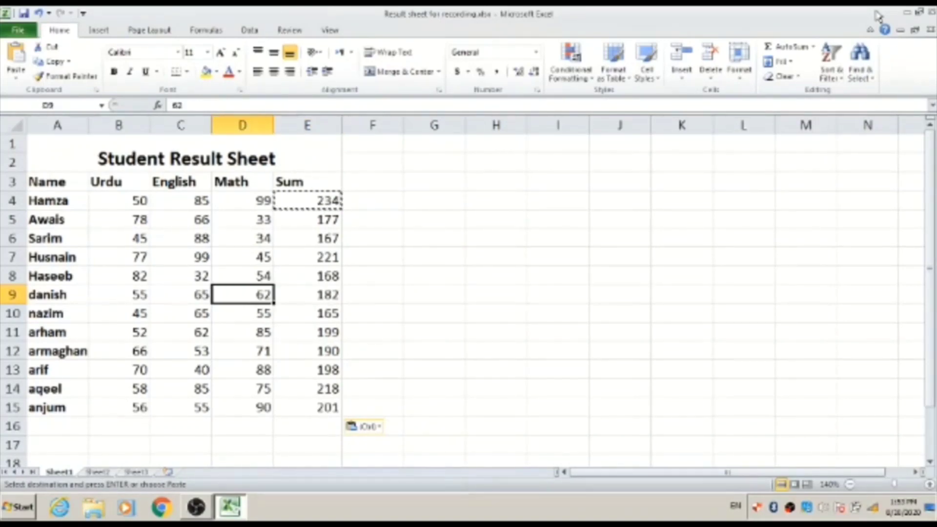
key("Escape")
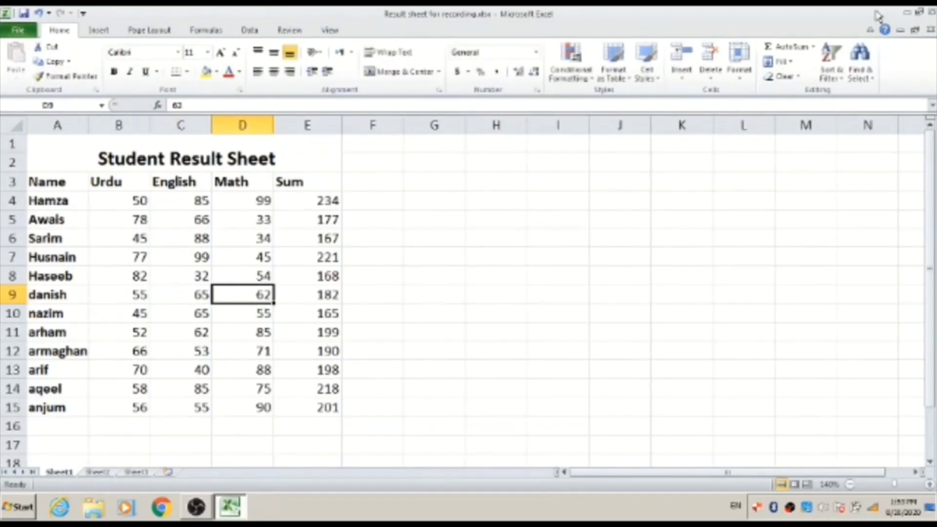
key("Right")
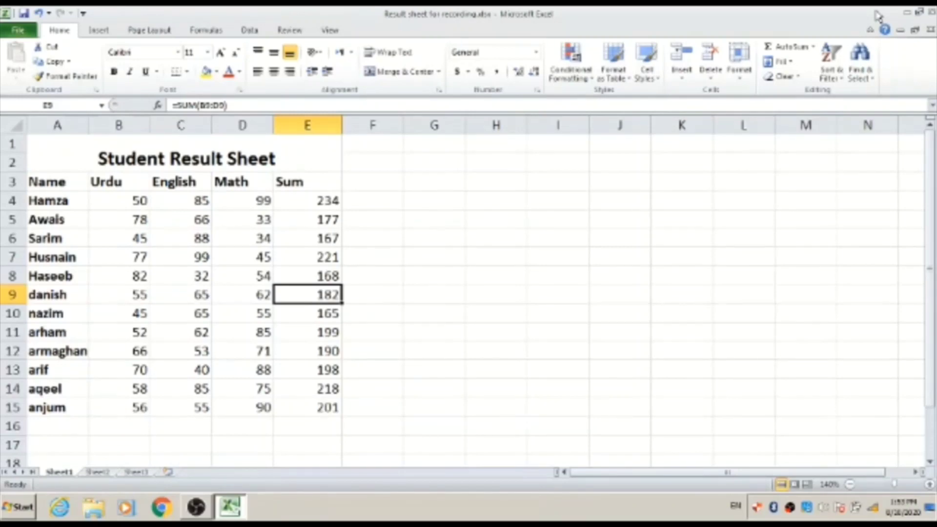
key("Left")
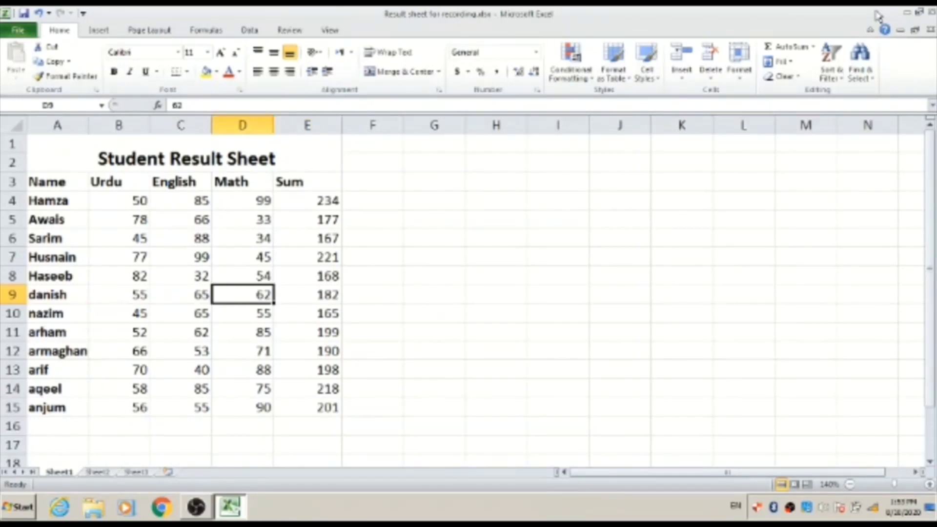
key("F2")
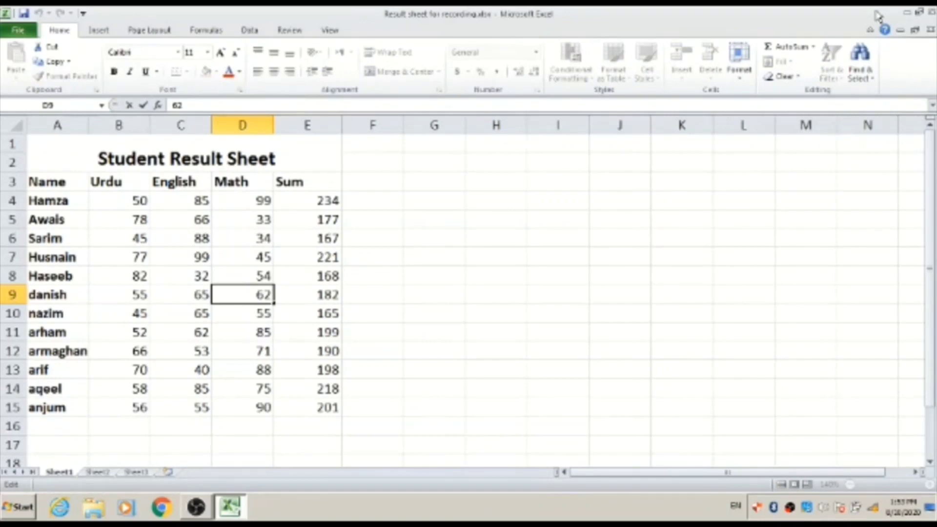
key("BackSpace")
key("BackSpace")
type("92")
key("Return")
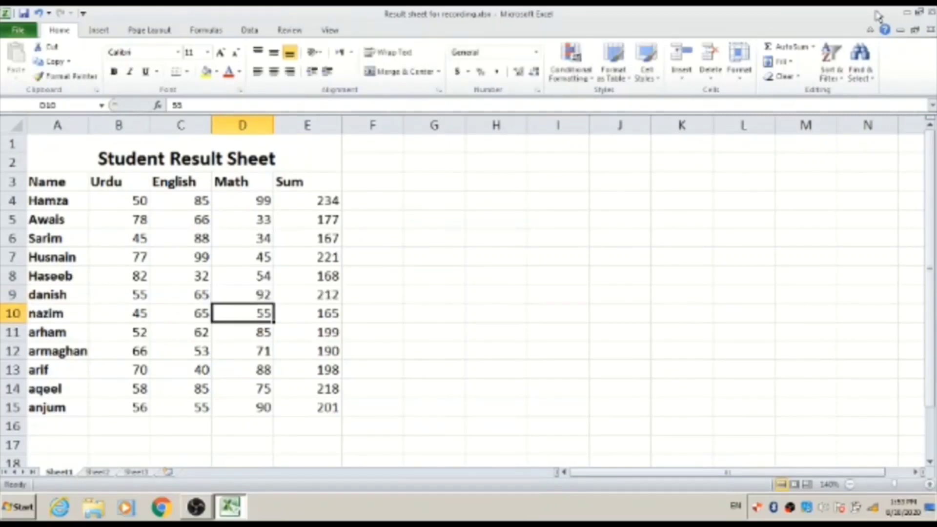
key("Up")
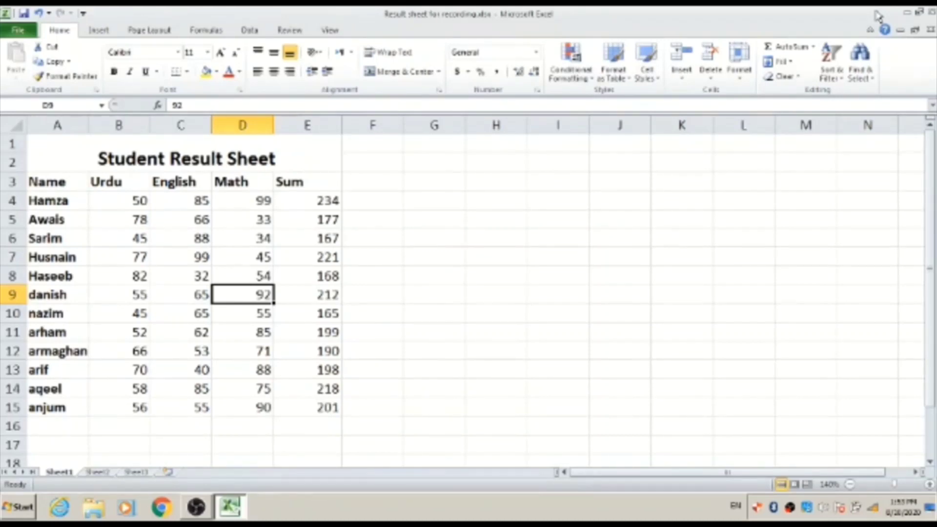
key("Right")
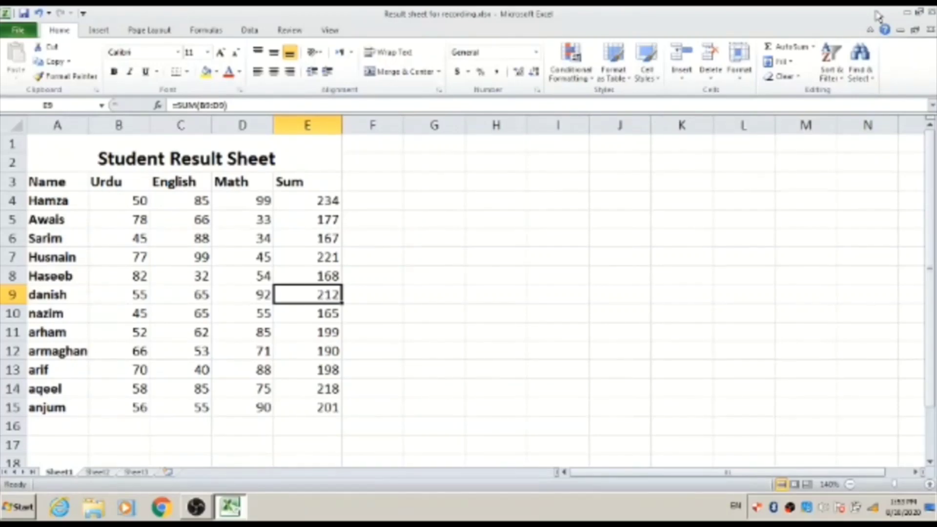
- Examine row 10 from the student name across the subject marks to the SUM formula in E10
key("Down")
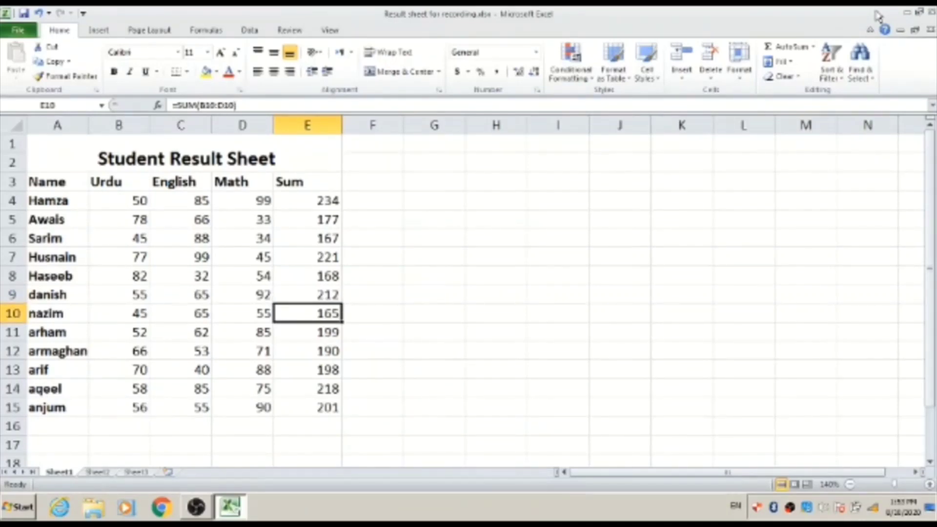
key("Left")
key("Left")
key("Left")
key("Left")
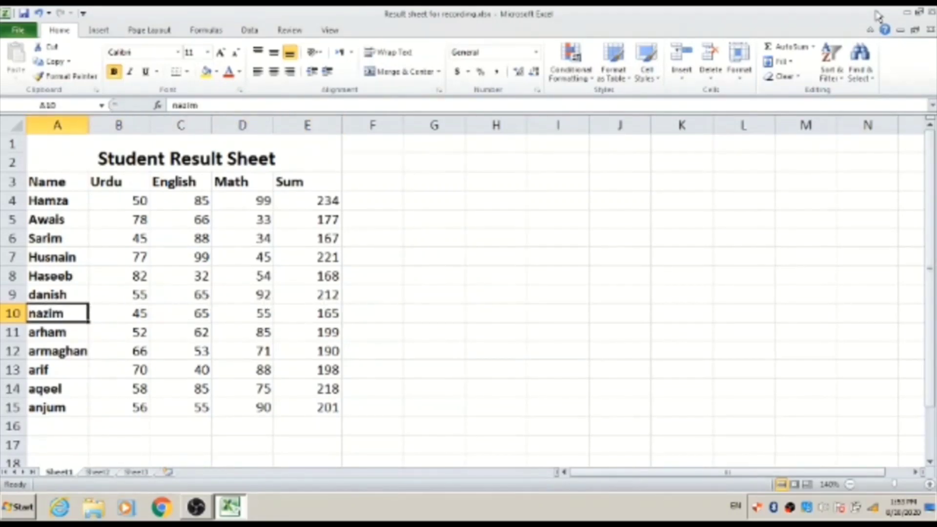
key("Right")
key("Right")
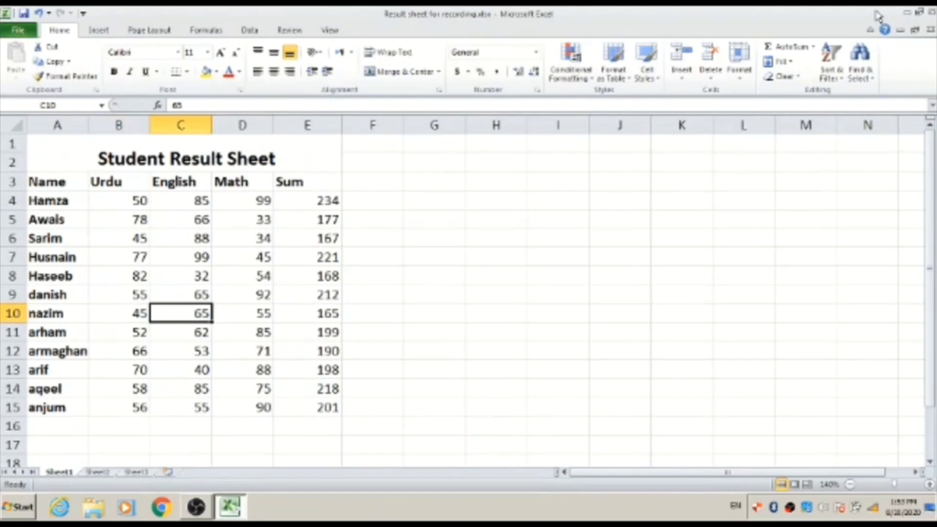
key("Right")
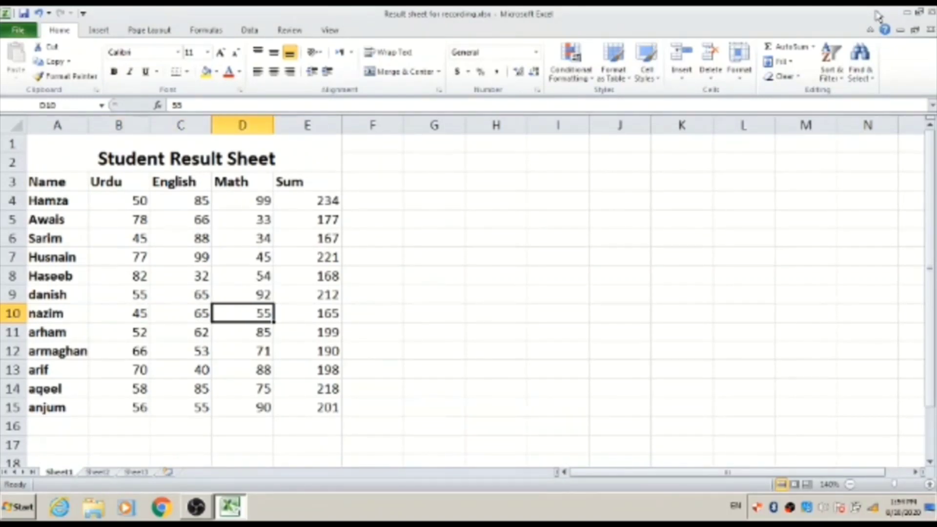
key("Right")
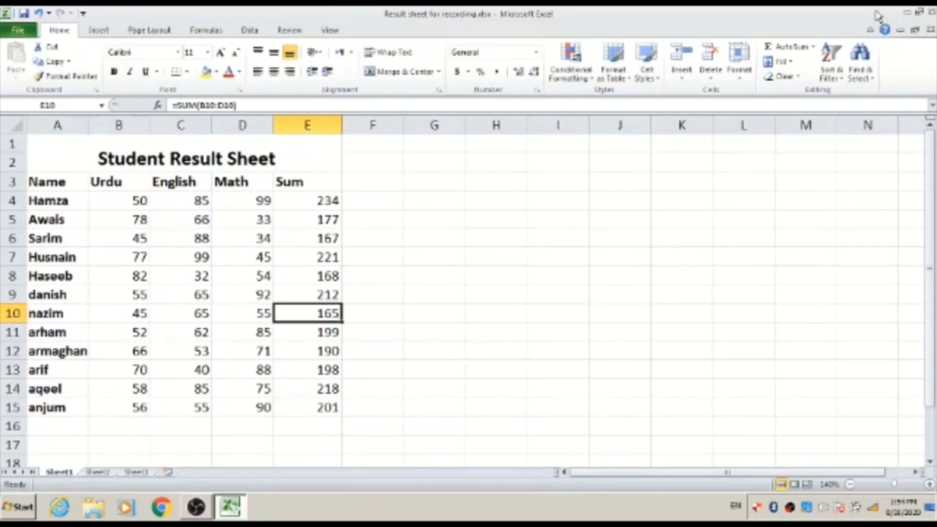
- Set the Urdu mark in B10 to 85
key("Left")
key("Left")
key("Left")
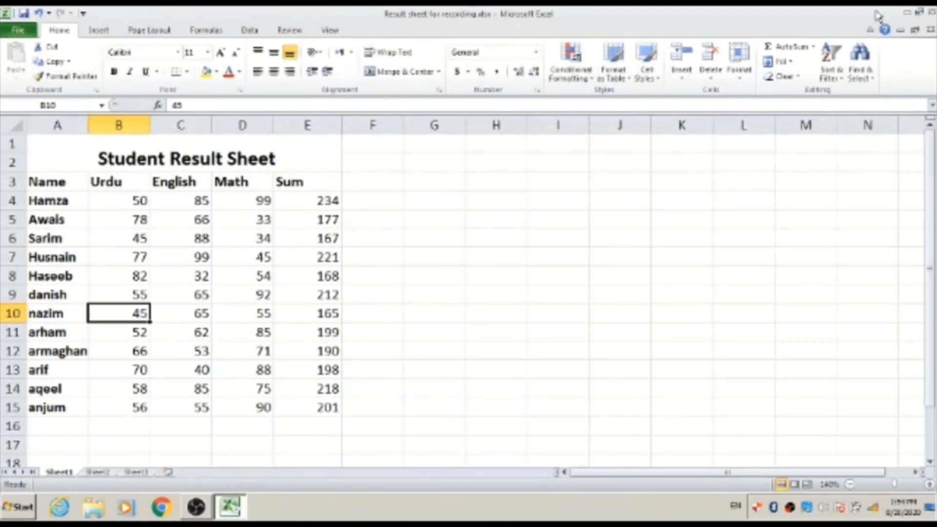
key("F2")
key("BackSpace")
key("BackSpace")
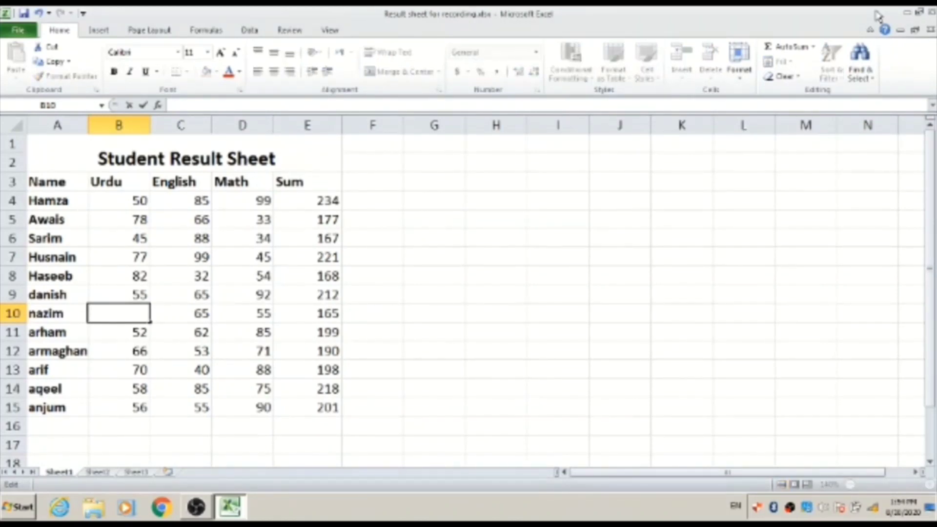
type("85")
key("Return")
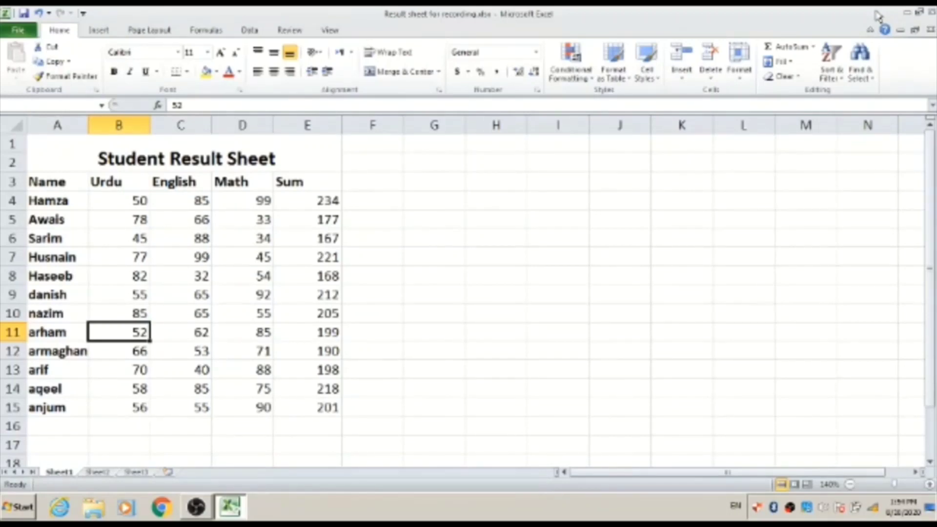
- Check the updated marks in row 10 against the recalculated total in E10
key("Up")
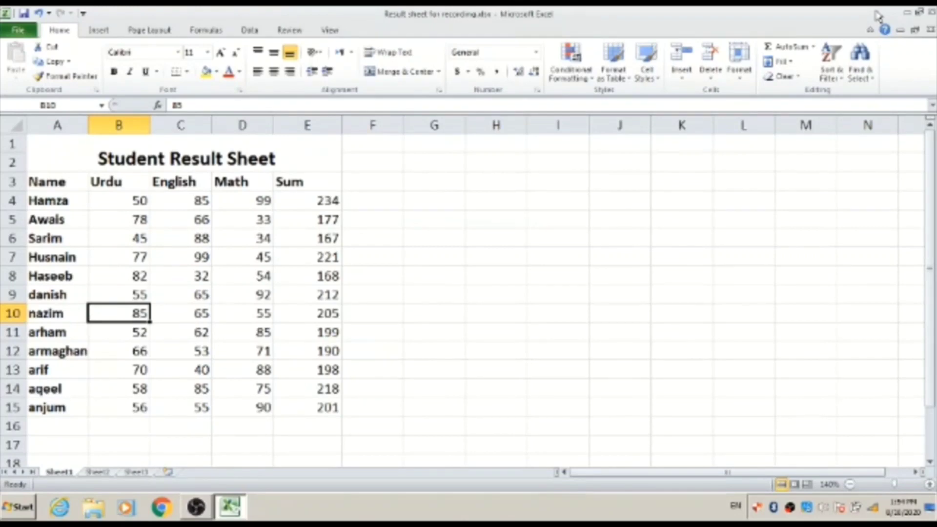
key("Left")
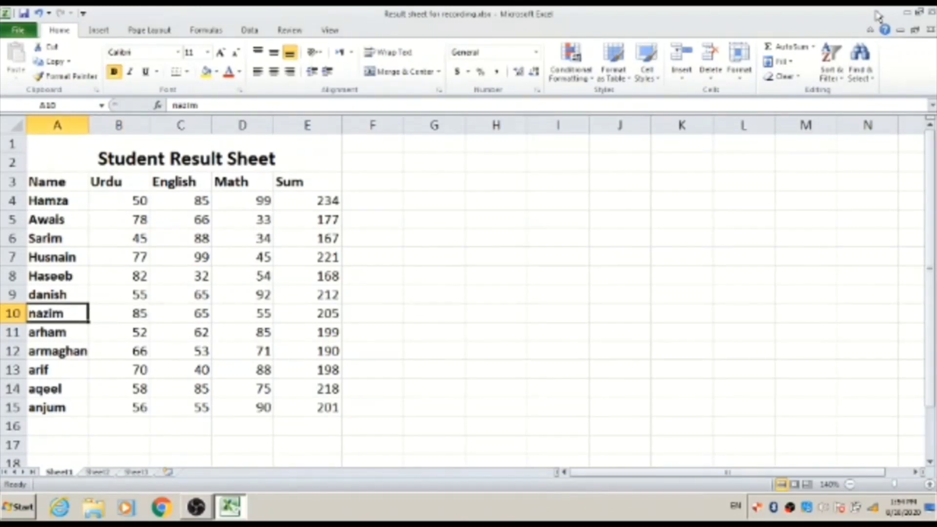
key("Right")
key("Right")
key("Right")
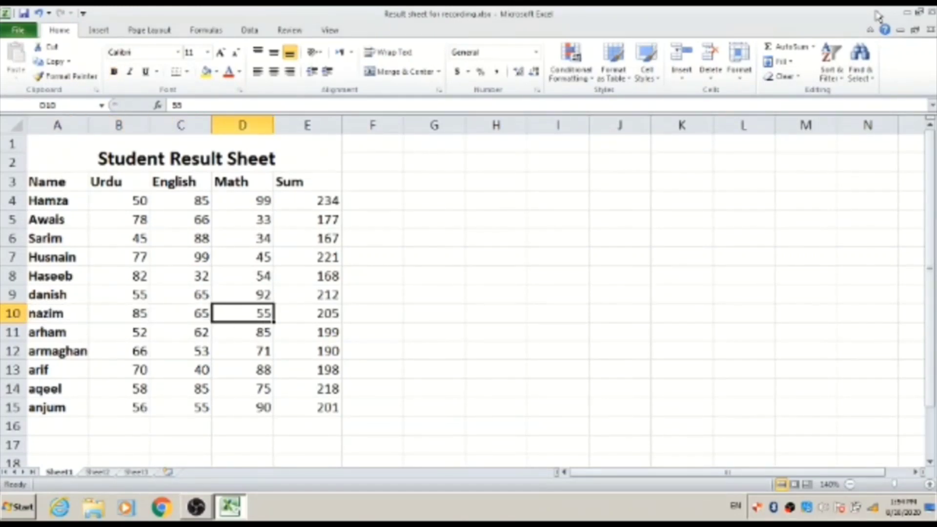
key("Right")
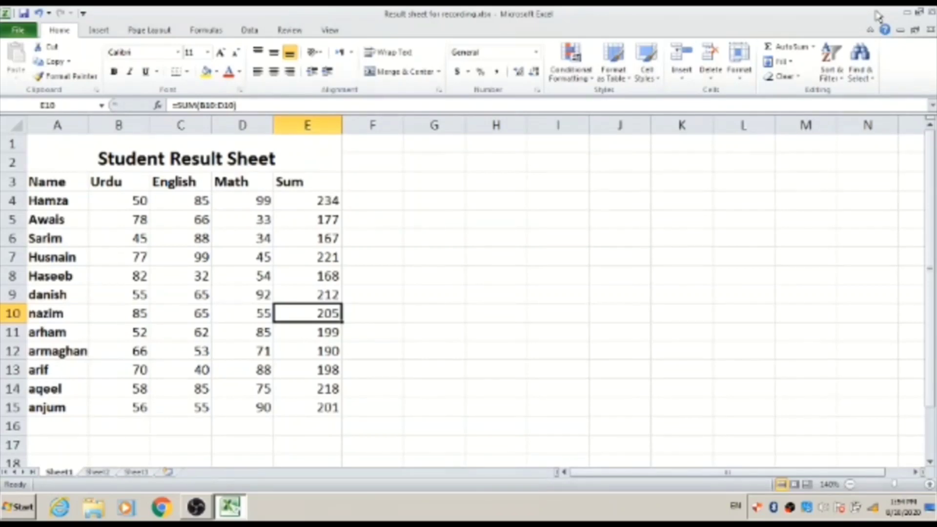